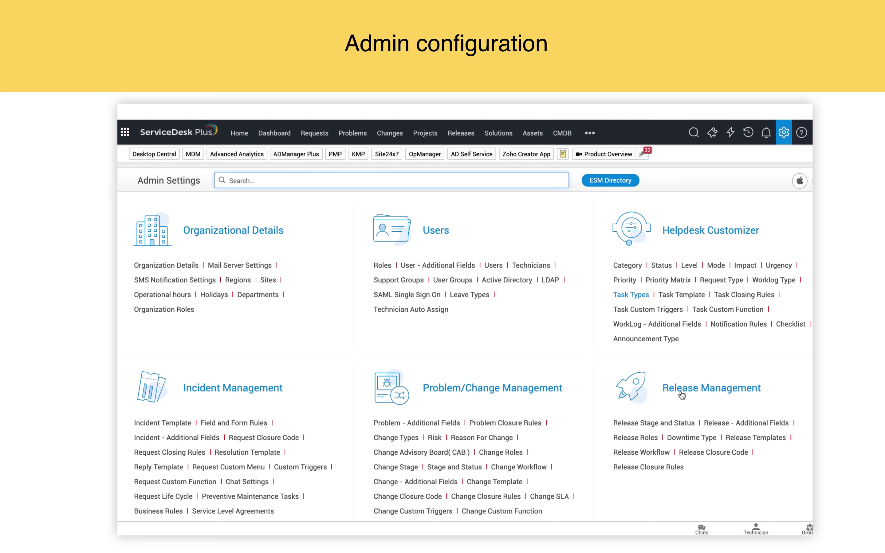
Open the Release Stage and Status settings and start a new release status under the Submission stage.
{"action": "left_click", "coordinate": [680, 391]}
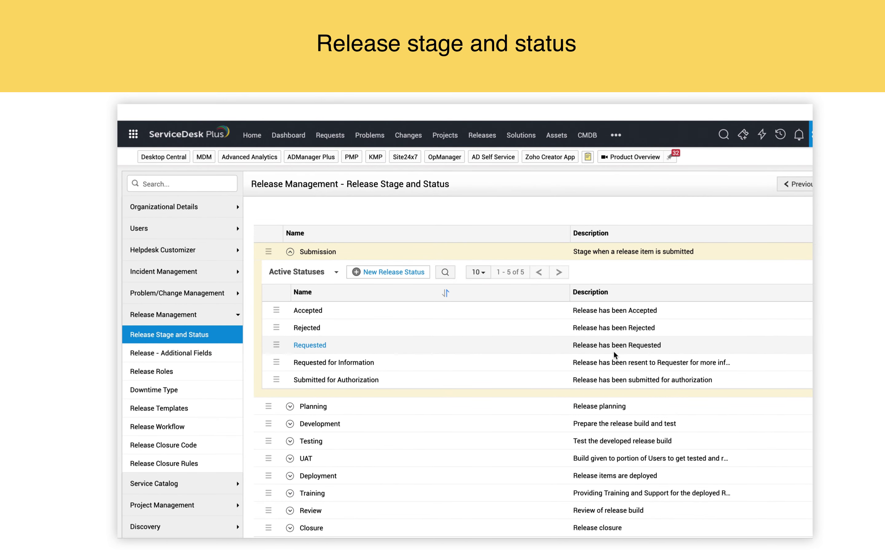
{"action": "left_click", "coordinate": [322, 252]}
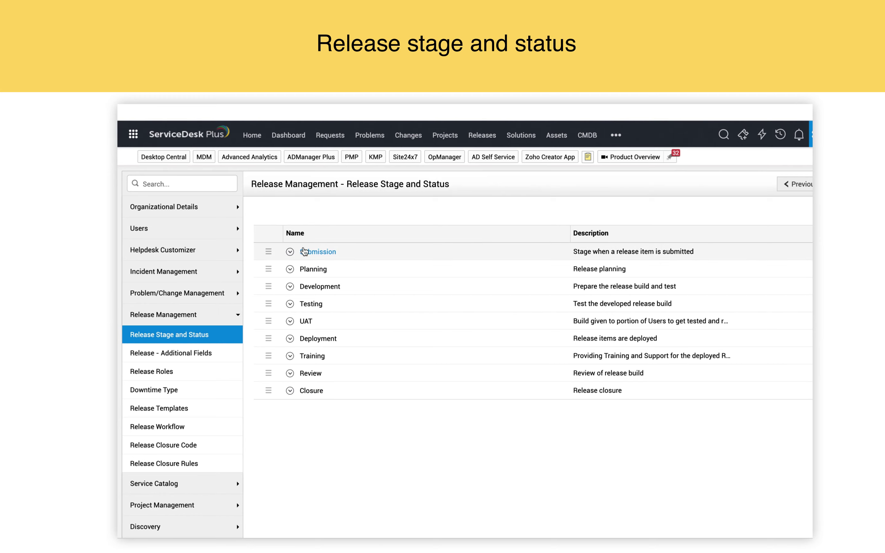
{"action": "left_click", "coordinate": [305, 252]}
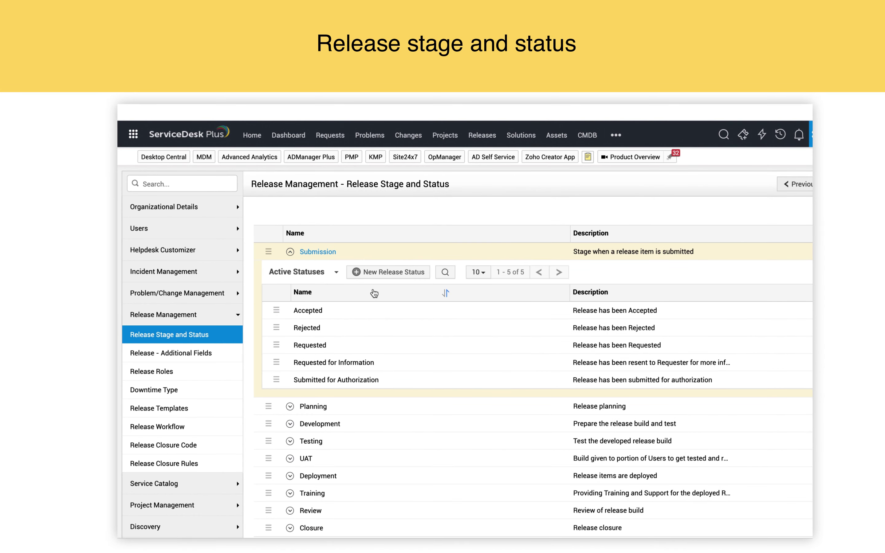
{"action": "left_click", "coordinate": [388, 272]}
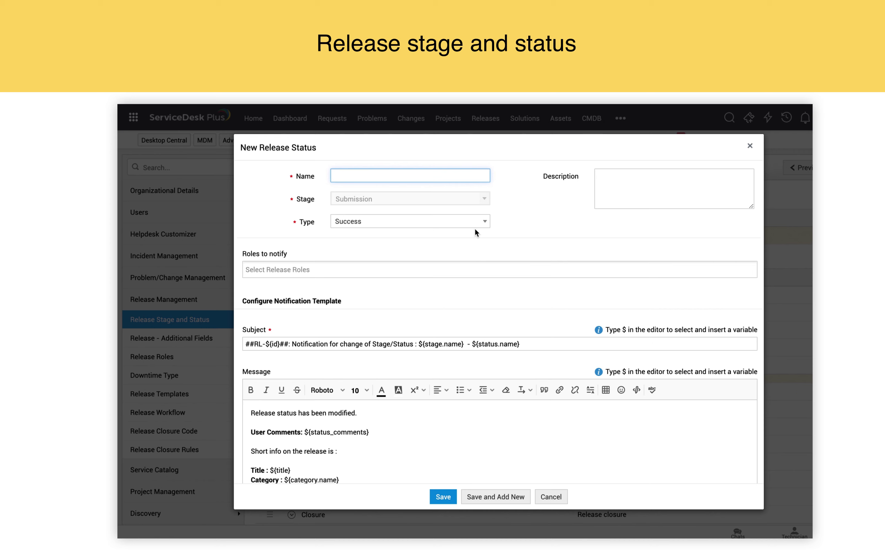
Set the new status's roles to notify to Release Engineer, Final Approver, QA Manager and Release Manager.
{"action": "left_click", "coordinate": [387, 268]}
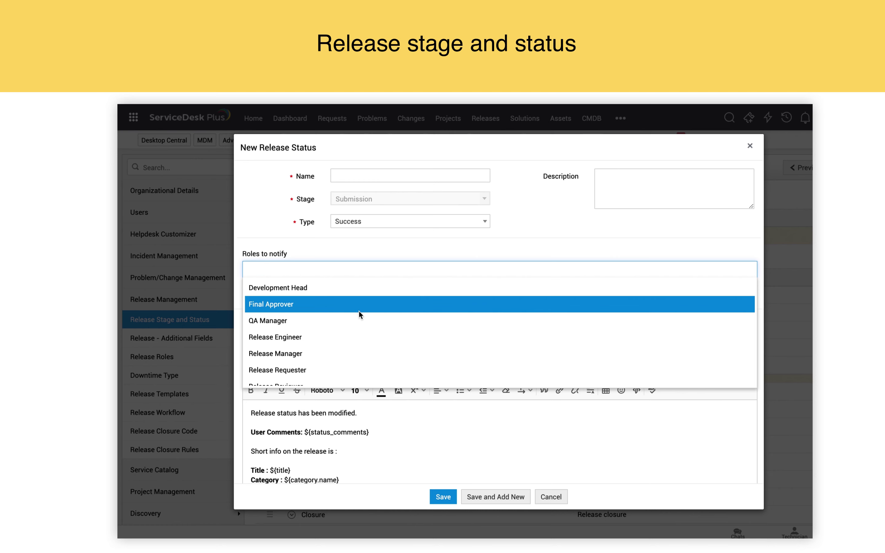
{"action": "scroll", "coordinate": [358, 322], "scroll_direction": "down", "scroll_amount": 1}
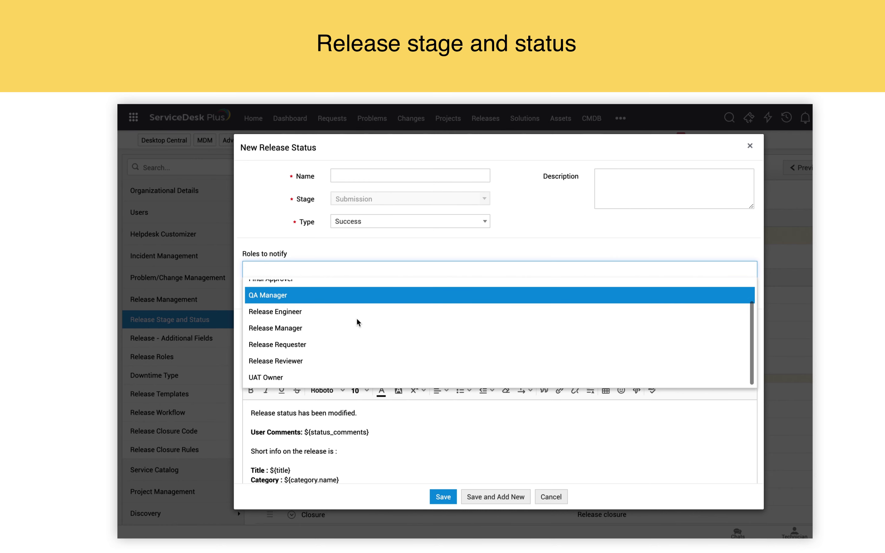
{"action": "left_click", "coordinate": [358, 318]}
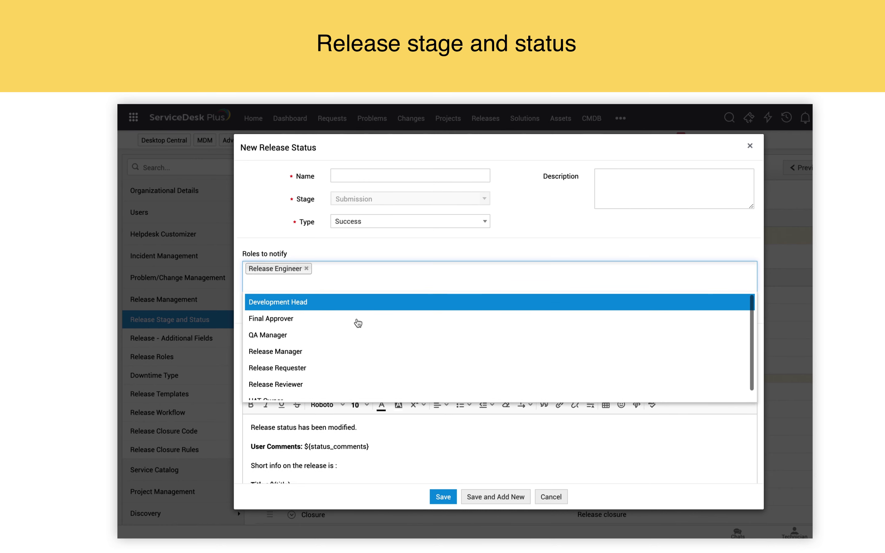
{"action": "left_click", "coordinate": [357, 318]}
{"action": "left_click", "coordinate": [357, 319]}
{"action": "left_click", "coordinate": [358, 319]}
{"action": "left_click", "coordinate": [546, 236]}
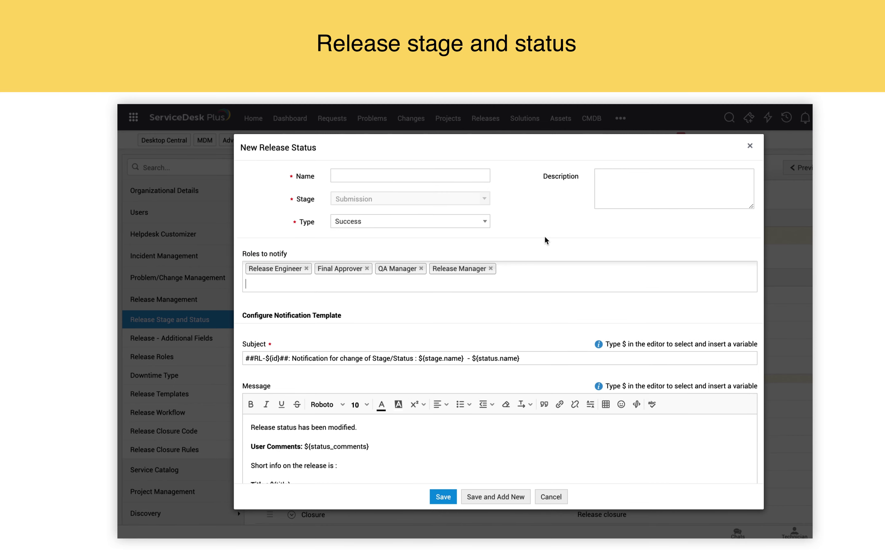
Enter $ at the end of the notification subject and below User Comments in the message to browse the insertable variables.
{"action": "scroll", "coordinate": [407, 327], "scroll_direction": "down", "scroll_amount": 2}
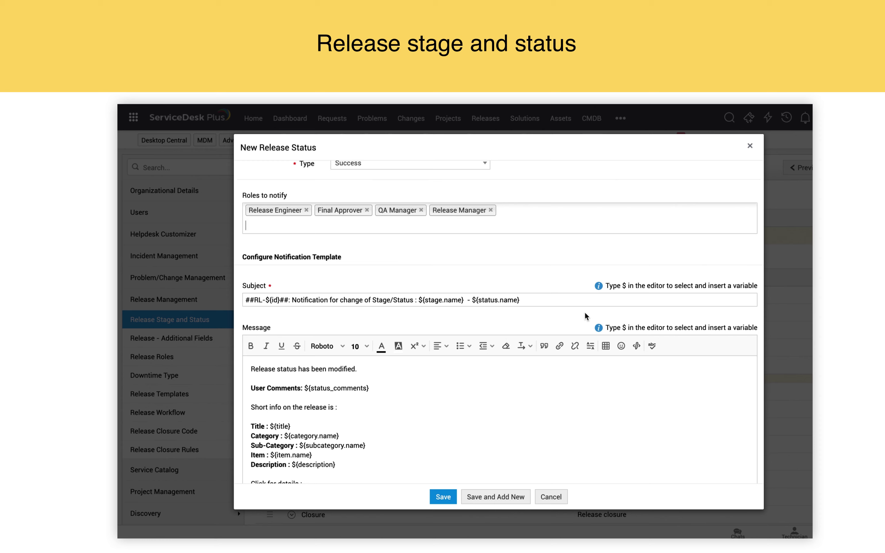
{"action": "left_click", "coordinate": [576, 298]}
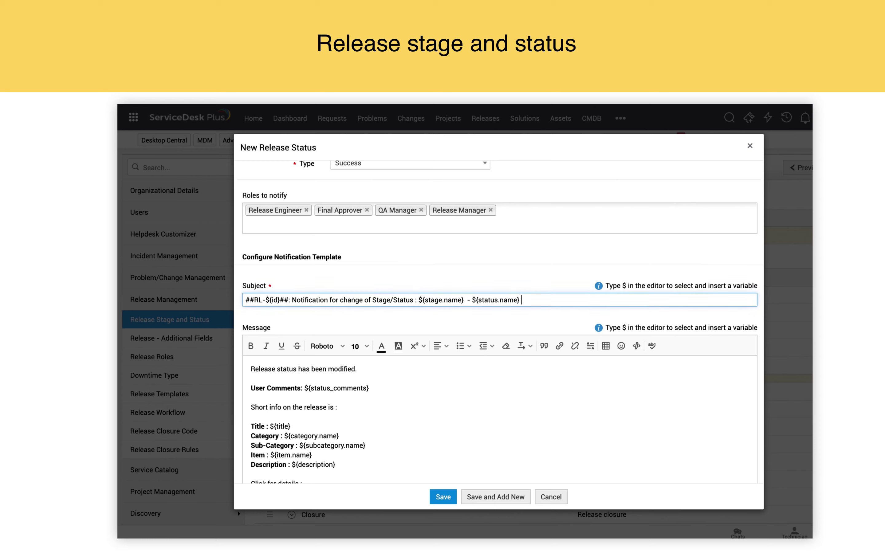
{"action": "type", "text": "$"}
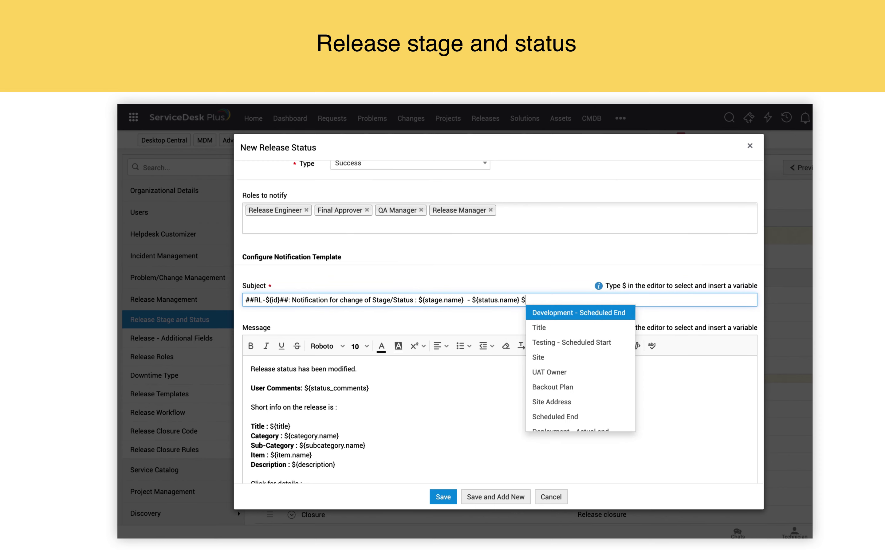
{"action": "left_click", "coordinate": [483, 400]}
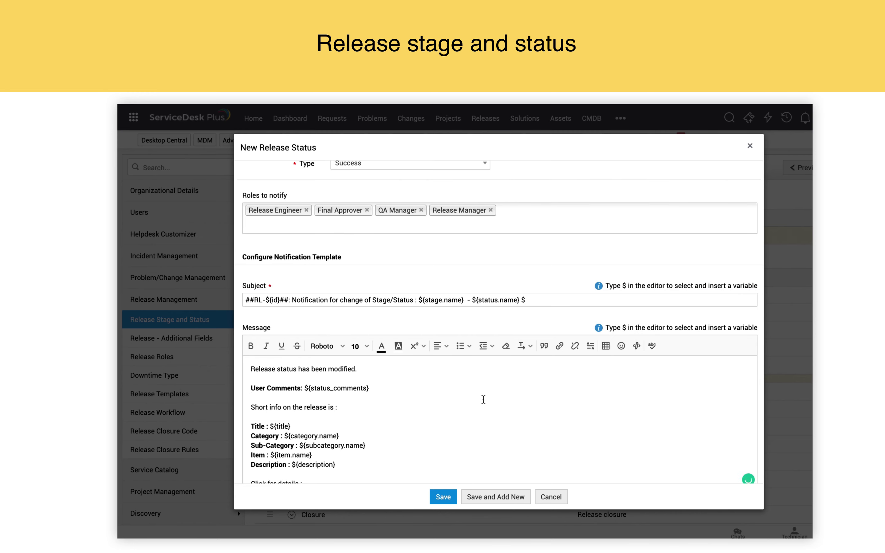
{"action": "type", "text": "$"}
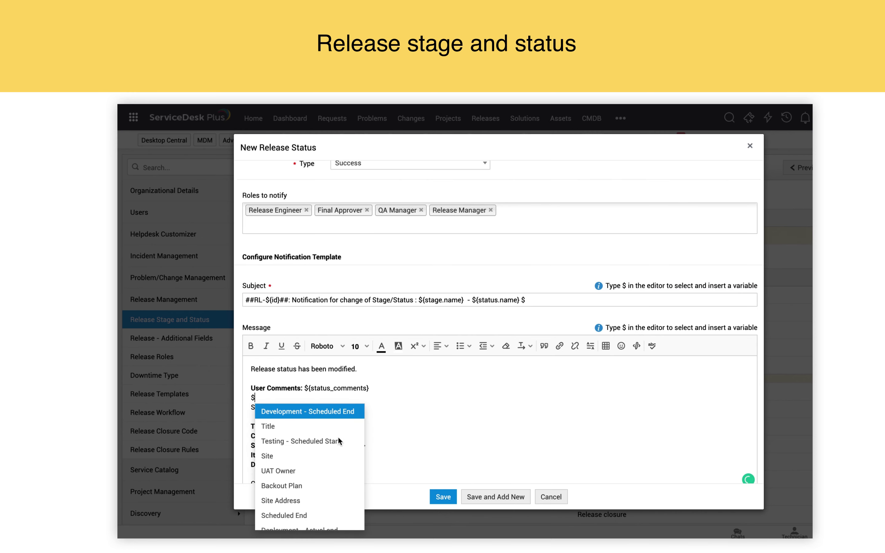
{"action": "scroll", "coordinate": [324, 457], "scroll_direction": "down", "scroll_amount": 4}
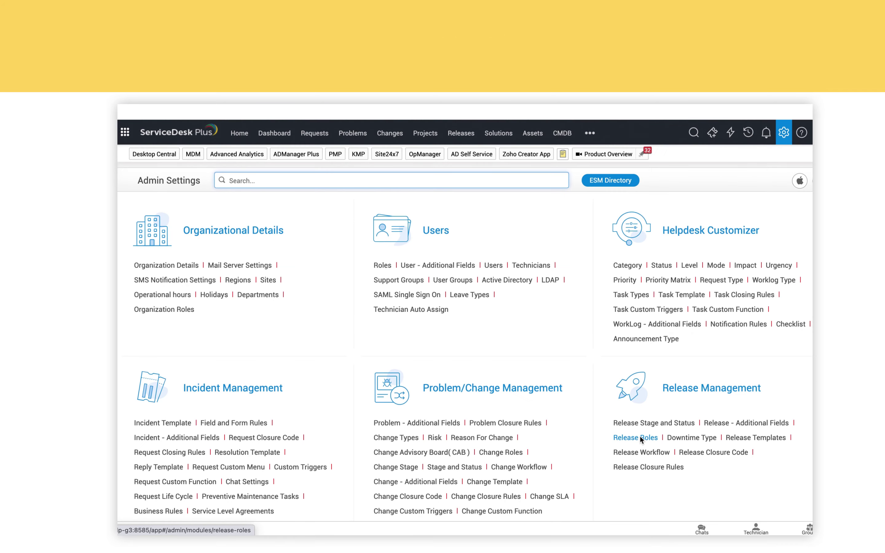
Start a new release role in the Release Roles settings and try granting it all access permissions.
{"action": "left_click", "coordinate": [639, 436]}
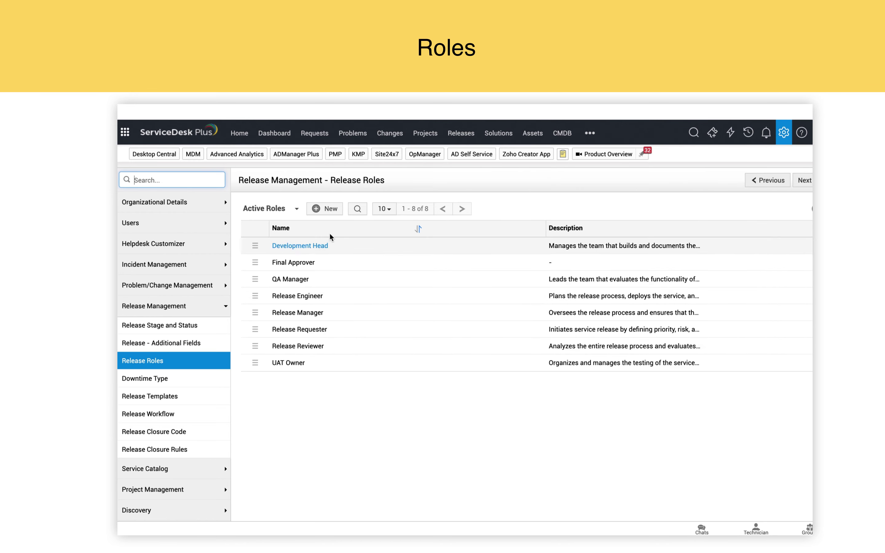
{"action": "left_click", "coordinate": [328, 209]}
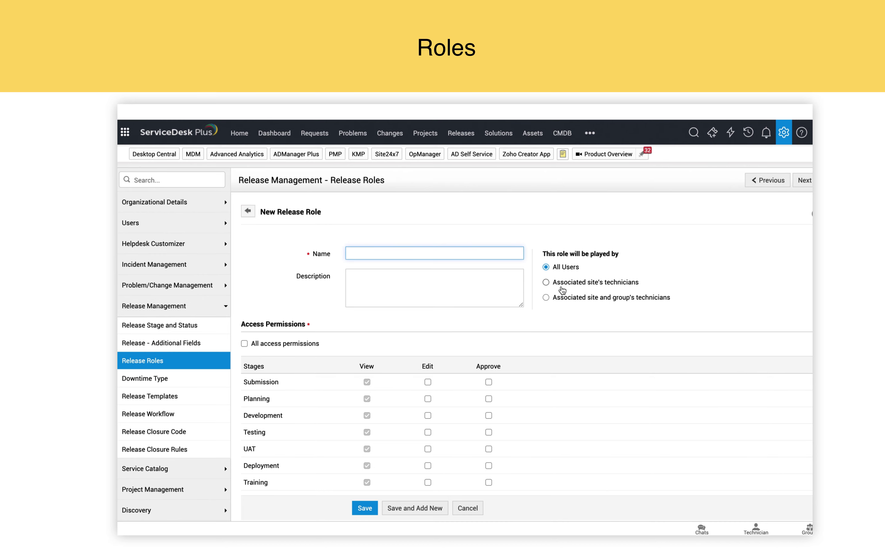
{"action": "scroll", "coordinate": [558, 300], "scroll_direction": "down", "scroll_amount": 2}
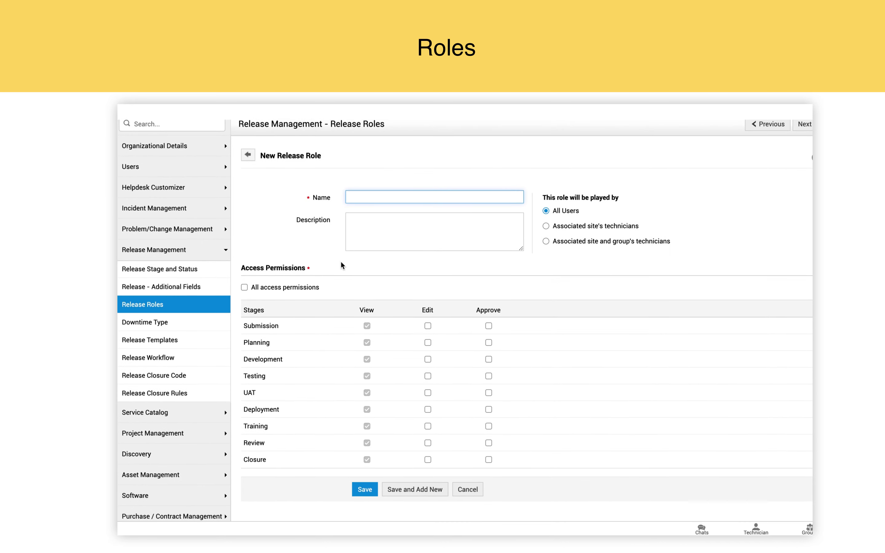
{"action": "left_click", "coordinate": [244, 287]}
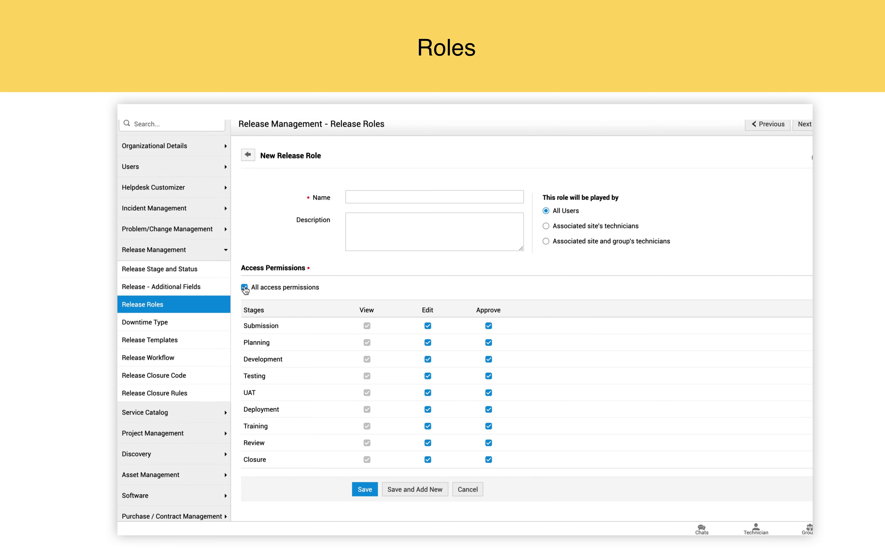
{"action": "left_click", "coordinate": [244, 288]}
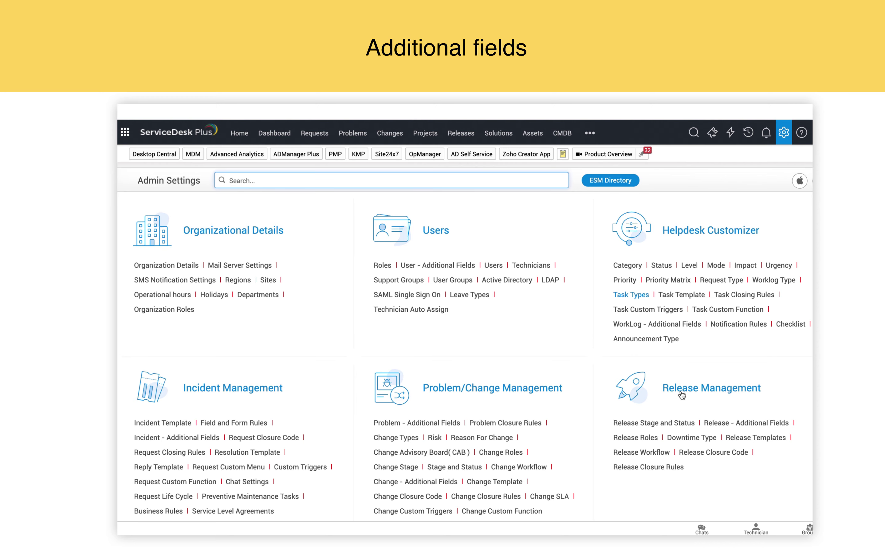
Start a new field in the Release - Additional Fields settings and set its type to Radio.
{"action": "left_click", "coordinate": [717, 423]}
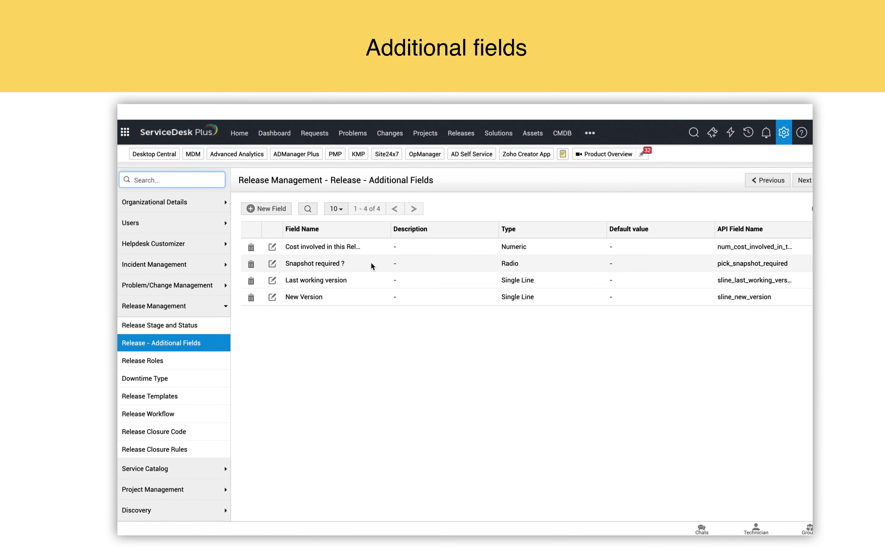
{"action": "left_click", "coordinate": [269, 209]}
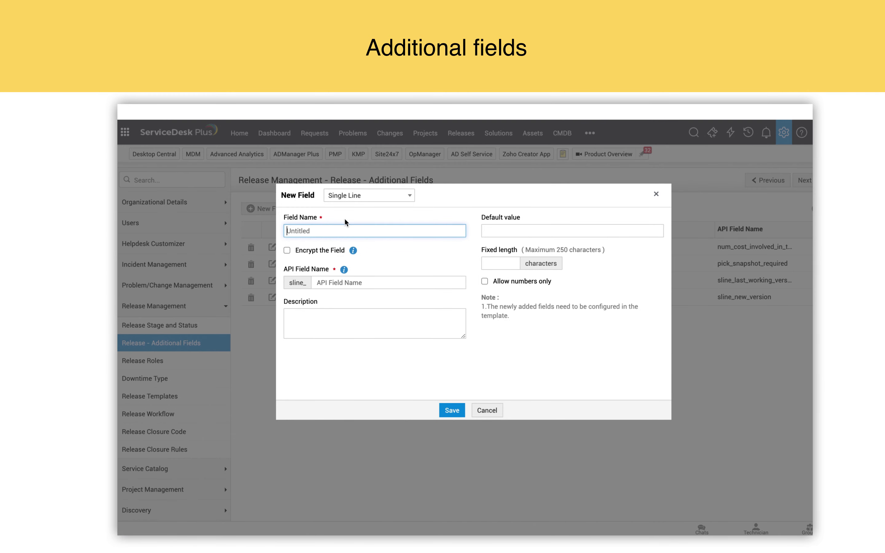
{"action": "left_click", "coordinate": [373, 196]}
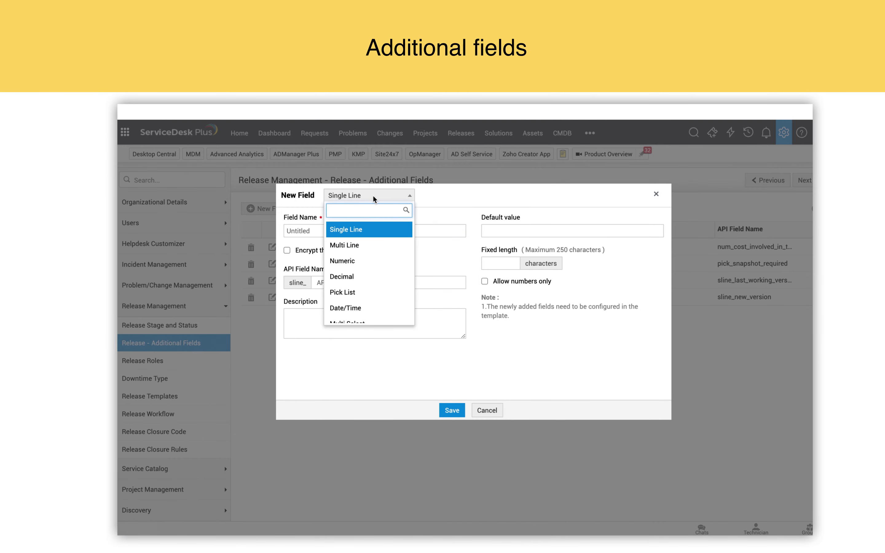
{"action": "scroll", "coordinate": [371, 296], "scroll_direction": "down", "scroll_amount": 2}
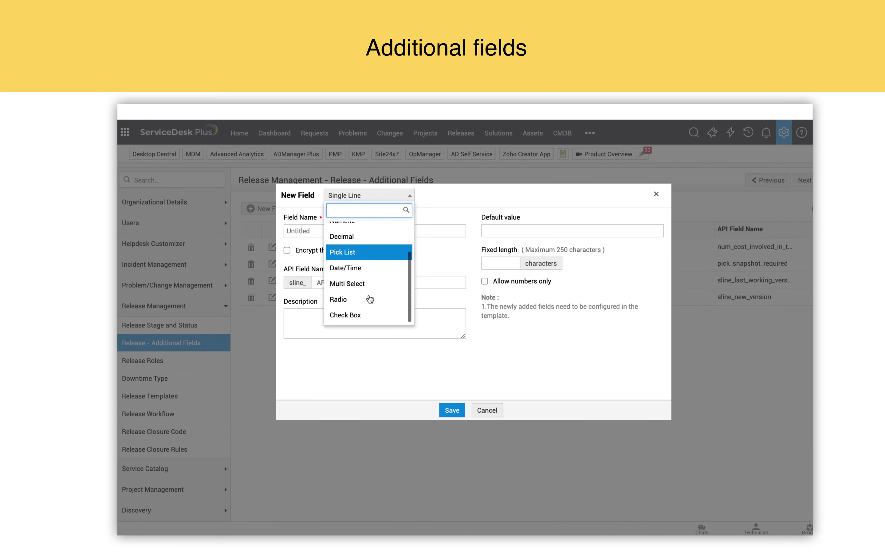
{"action": "scroll", "coordinate": [370, 299], "scroll_direction": "up", "scroll_amount": 2}
{"action": "scroll", "coordinate": [370, 299], "scroll_direction": "down", "scroll_amount": 2}
{"action": "left_click", "coordinate": [370, 300]}
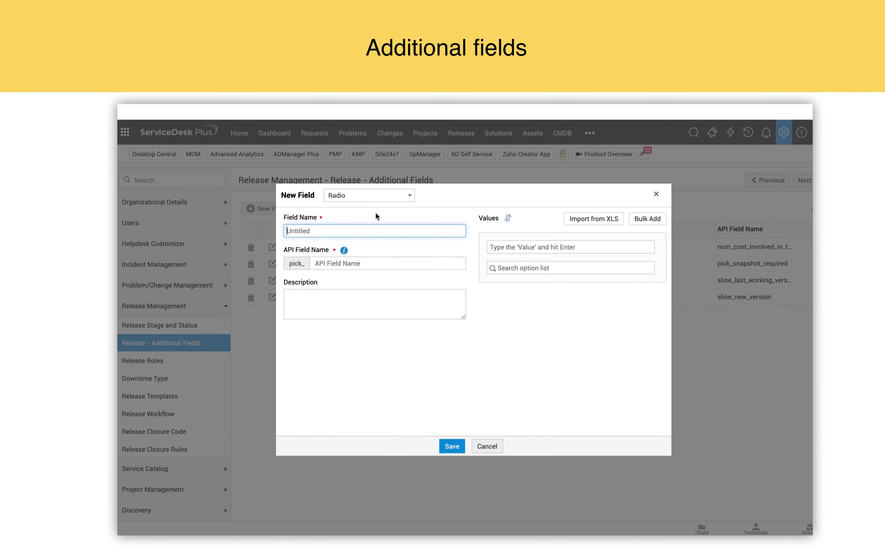
Switch the new field to Single Line with encryption enabled, and discard it without saving.
{"action": "left_click", "coordinate": [384, 198]}
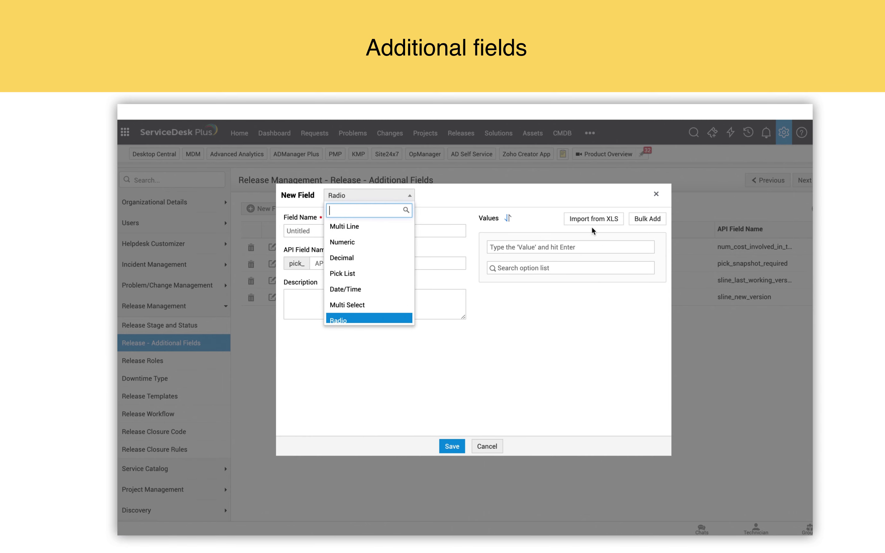
{"action": "key", "text": "Escape"}
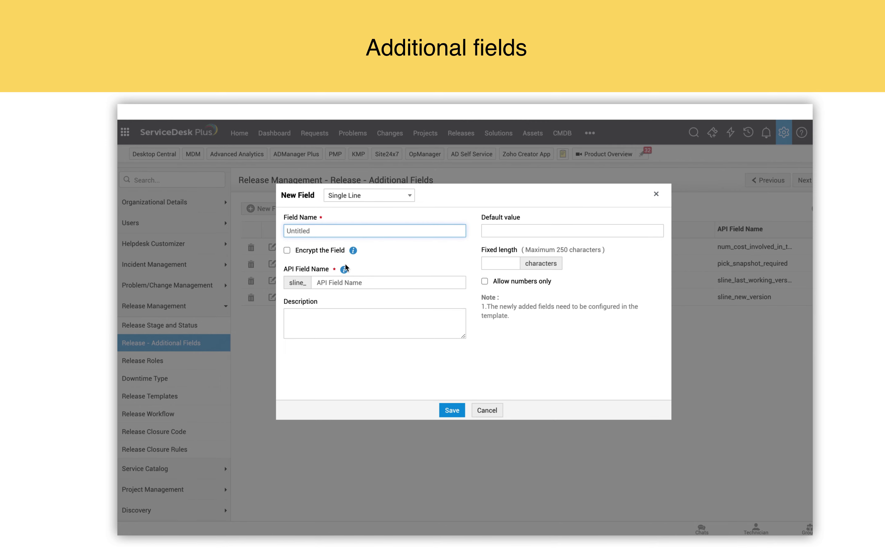
{"action": "left_click", "coordinate": [287, 251]}
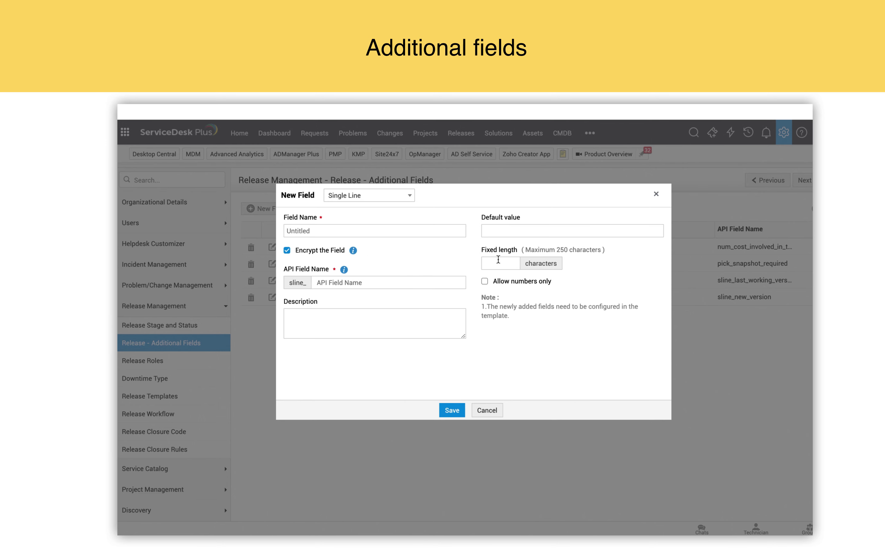
{"action": "left_click", "coordinate": [513, 230]}
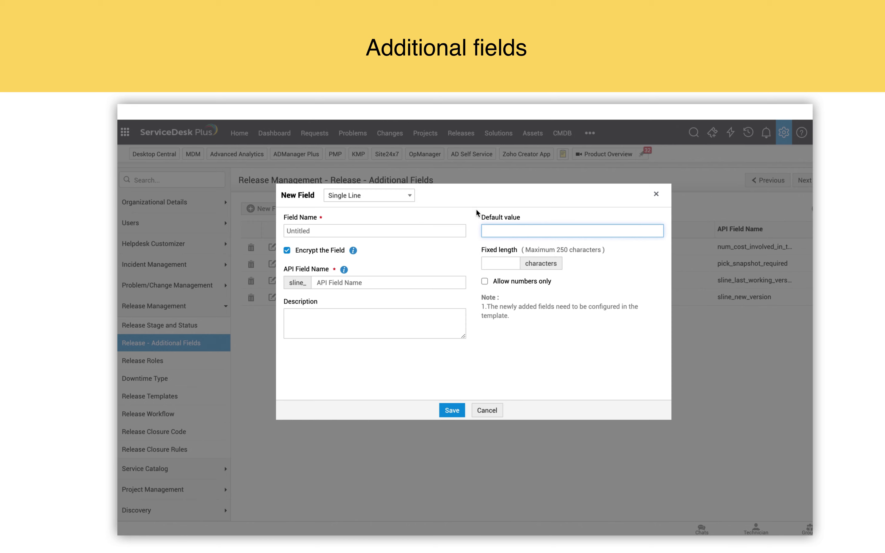
{"action": "left_click", "coordinate": [493, 411]}
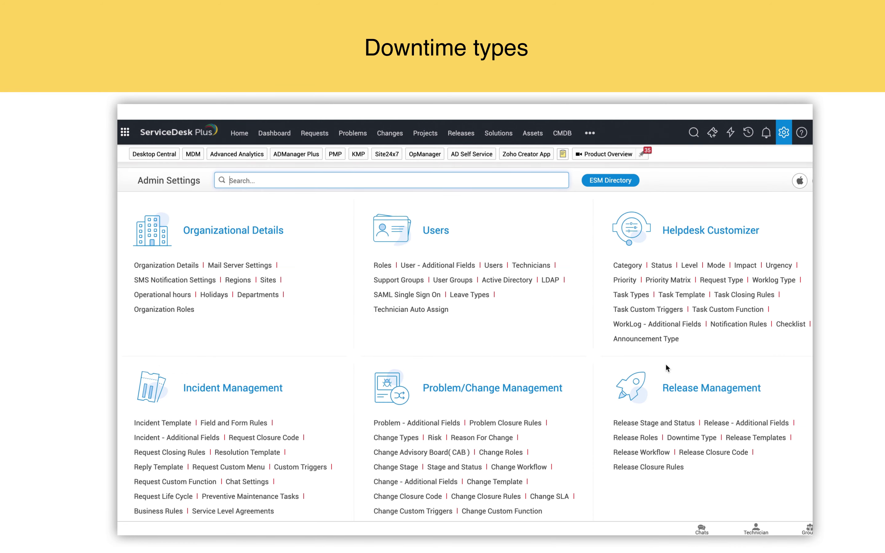
View the form for a new downtime type in the Downtime Type settings and cancel it.
{"action": "left_click", "coordinate": [677, 437]}
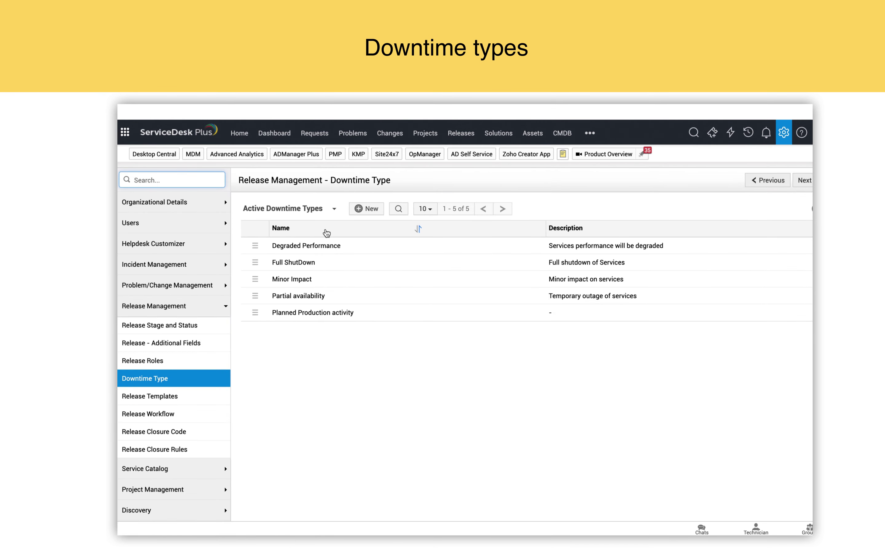
{"action": "left_click", "coordinate": [380, 207]}
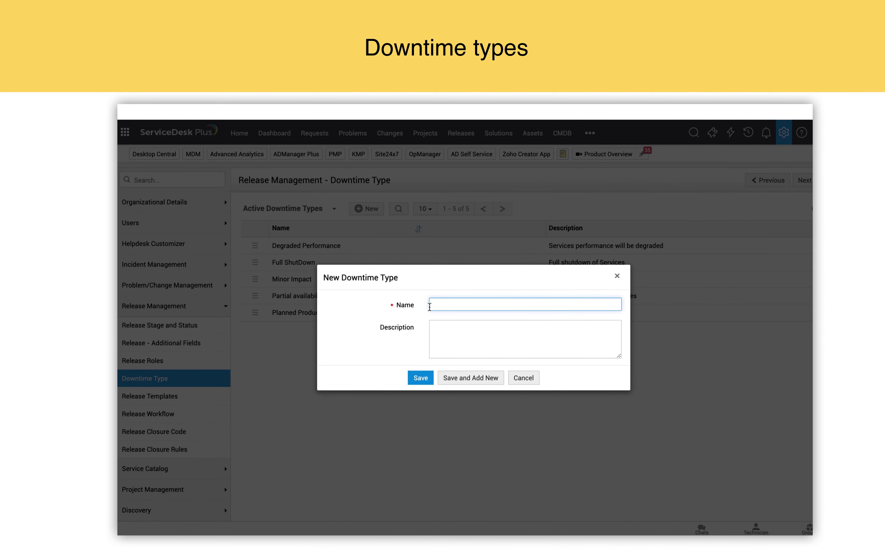
{"action": "left_click", "coordinate": [523, 382]}
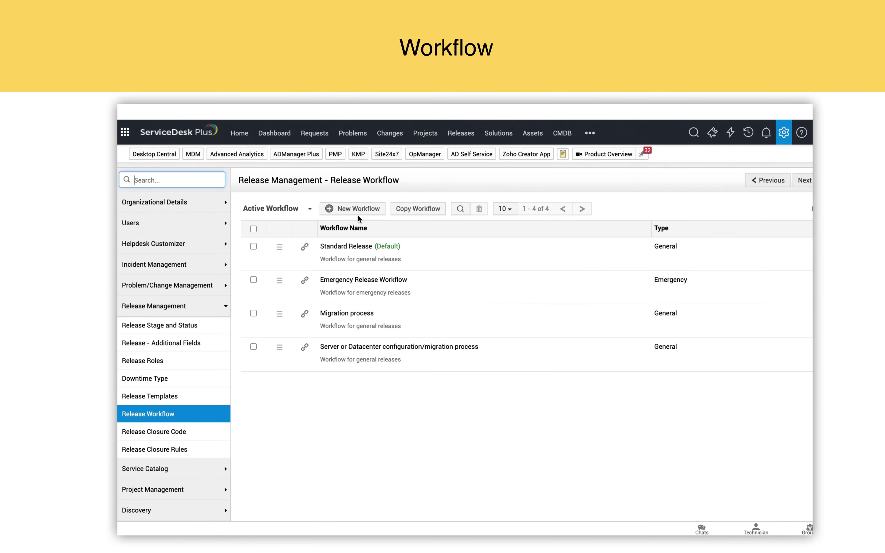
Start a new release workflow and, at 70% zoom, move the Closure stage below the End node and to its right.
{"action": "left_click", "coordinate": [352, 210]}
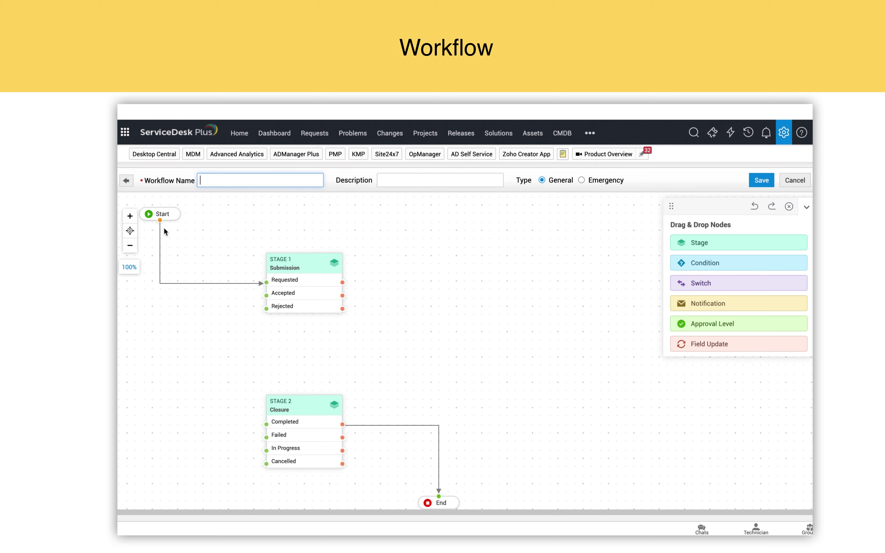
{"action": "left_click", "coordinate": [129, 248]}
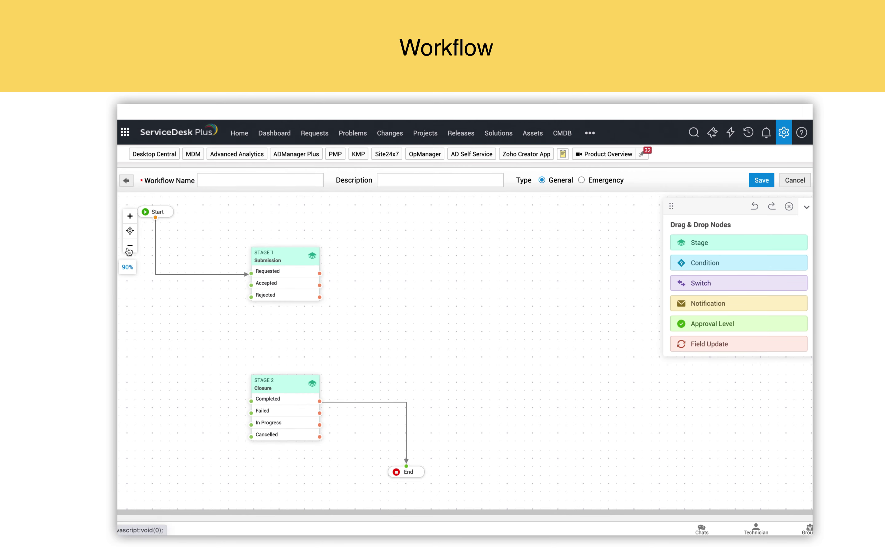
{"action": "left_click", "coordinate": [129, 249]}
{"action": "left_click", "coordinate": [129, 249]}
{"action": "left_click_drag", "start_coordinate": [241, 337], "coordinate": [361, 436]}
{"action": "left_click_drag", "start_coordinate": [424, 459], "coordinate": [423, 459]}
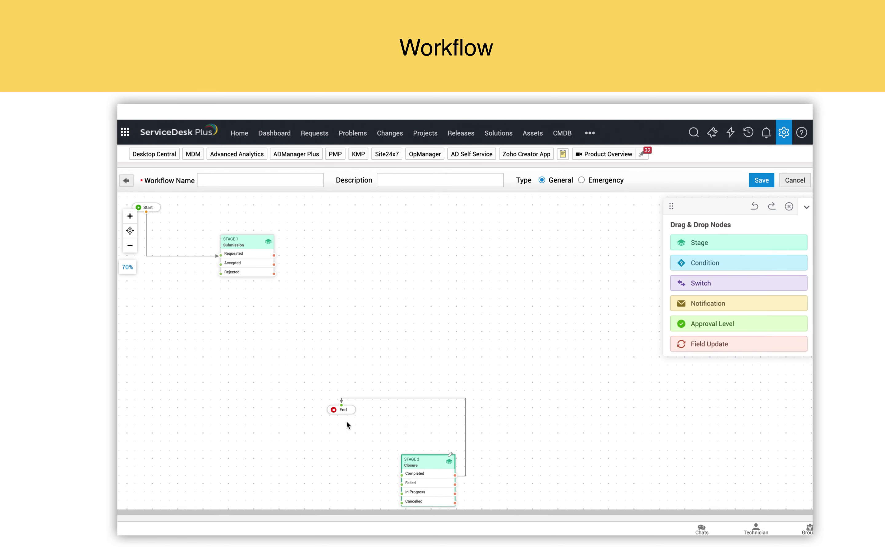
Move the End node to the right of Closure and add a Planning stage with statuses Approved, In Progress, Rejected and Requested for Information.
{"action": "left_click_drag", "start_coordinate": [383, 412], "coordinate": [651, 459]}
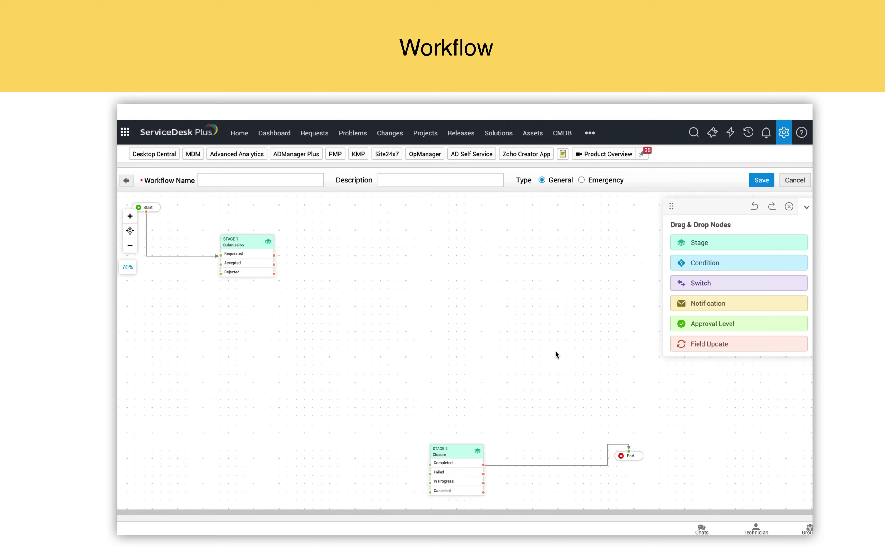
{"action": "left_click_drag", "start_coordinate": [708, 240], "coordinate": [359, 244]}
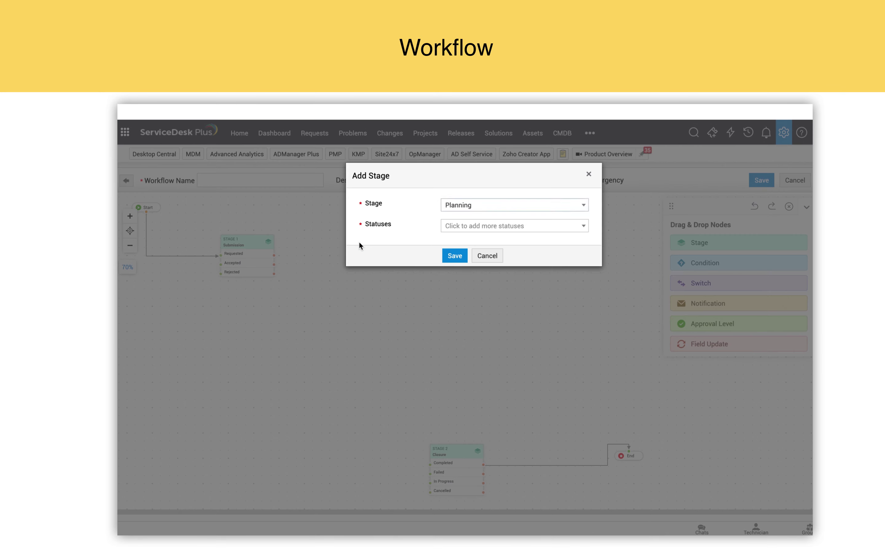
{"action": "left_click", "coordinate": [467, 225]}
{"action": "left_click", "coordinate": [465, 265]}
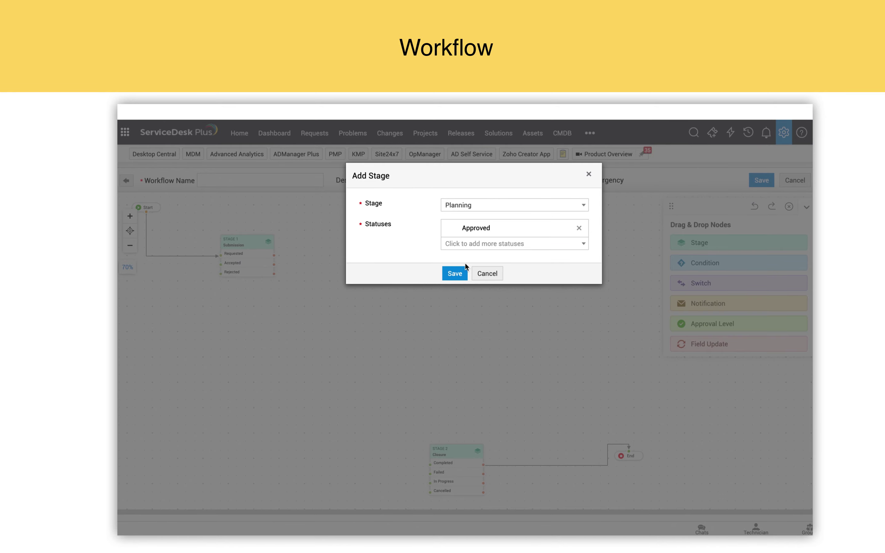
{"action": "left_click", "coordinate": [486, 251]}
{"action": "left_click", "coordinate": [471, 276]}
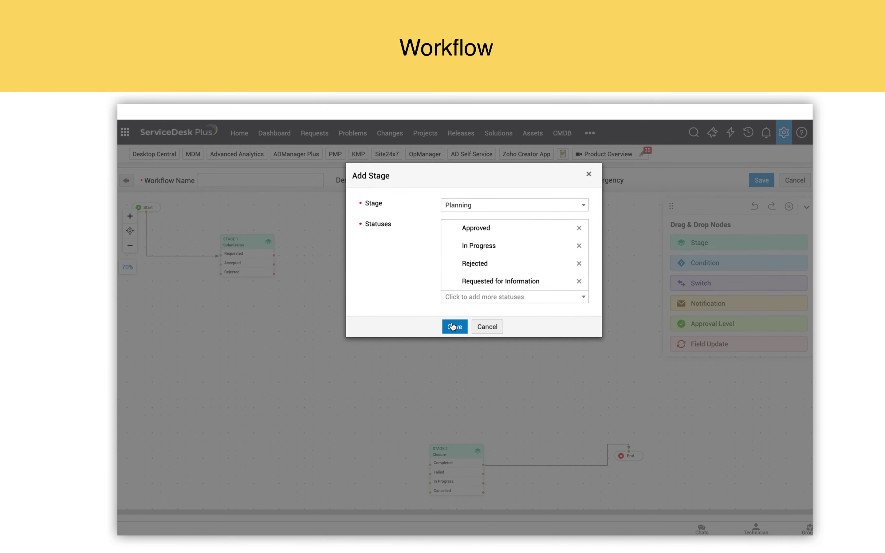
{"action": "left_click", "coordinate": [453, 326]}
Place the Planning stage to the right of Submission and connect Submission's Accepted status to Planning's In Progress status.
{"action": "left_click_drag", "start_coordinate": [340, 248], "coordinate": [381, 244]}
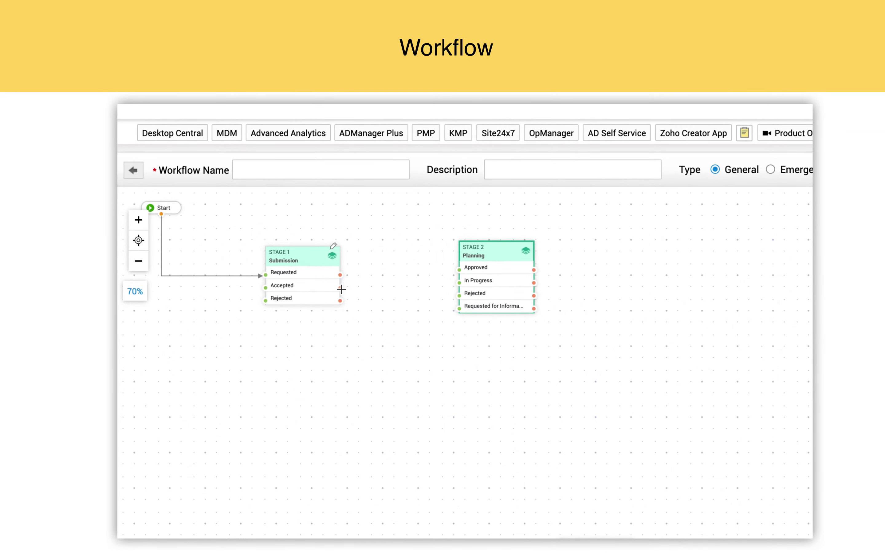
{"action": "left_click_drag", "start_coordinate": [341, 289], "coordinate": [457, 282]}
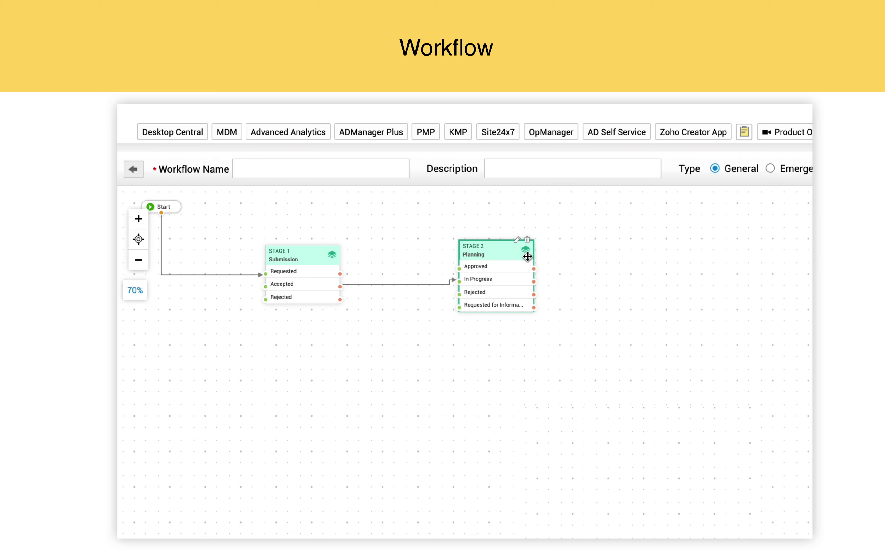
Open the notification for the Planning stage's Approved status, review its message template and save it.
{"action": "mouse_move", "coordinate": [527, 268]}
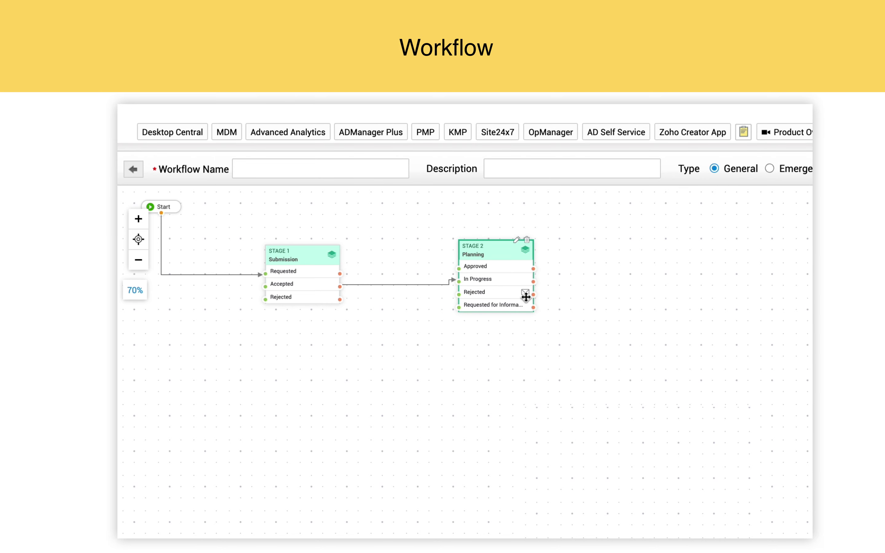
{"action": "left_click", "coordinate": [525, 269]}
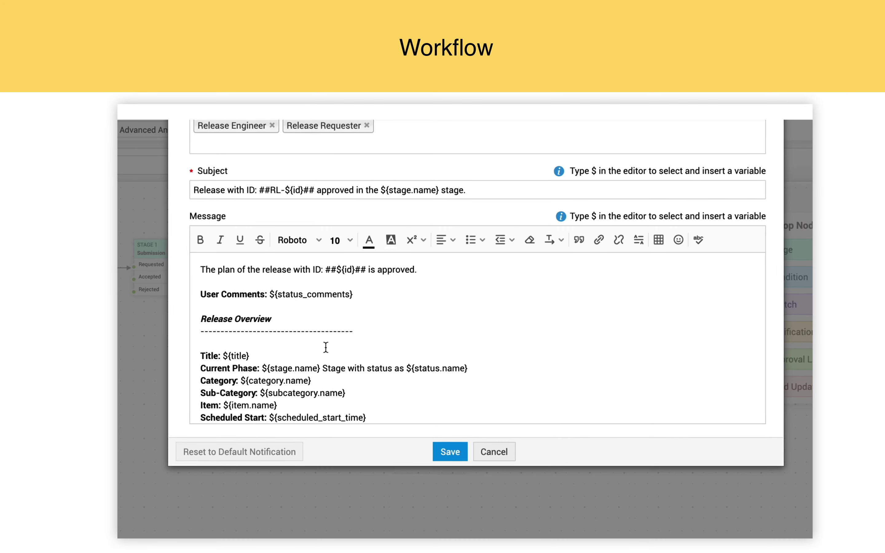
{"action": "scroll", "coordinate": [438, 364], "scroll_direction": "down", "scroll_amount": 3}
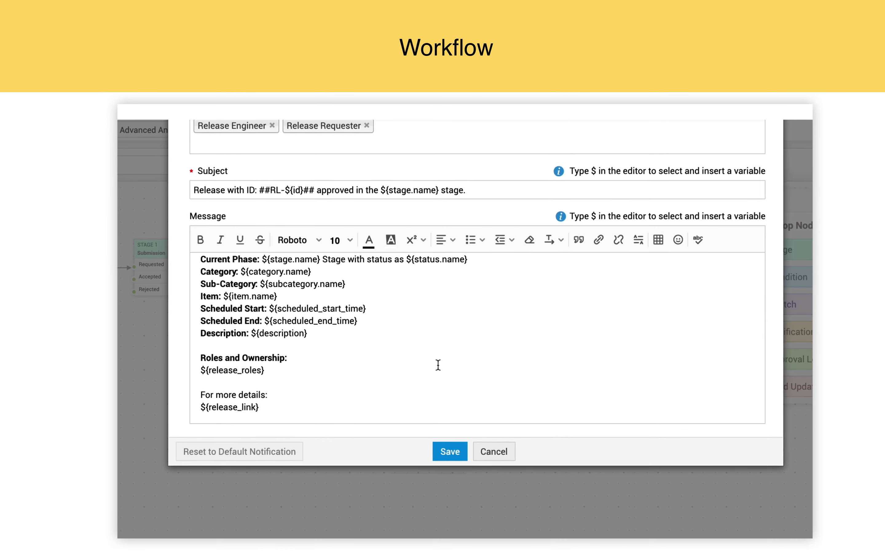
{"action": "left_click", "coordinate": [450, 453]}
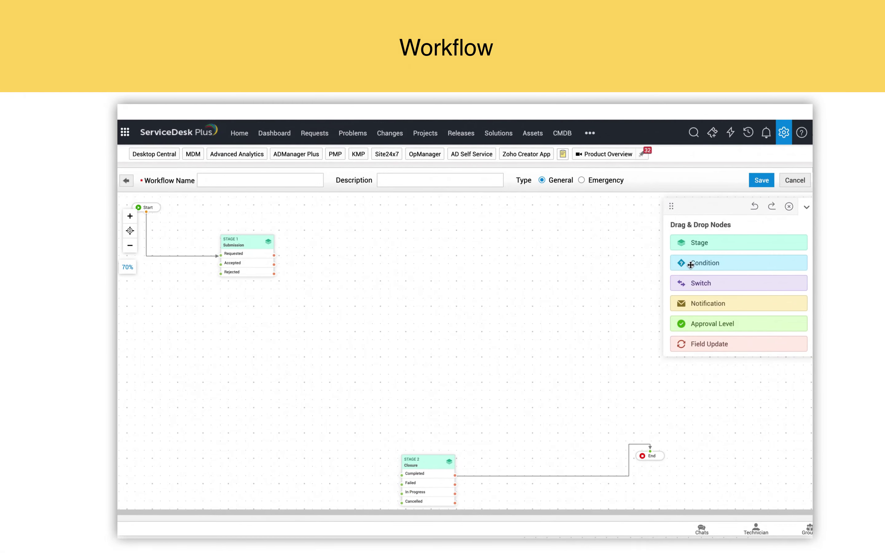
Try a Condition node with the criterion Assets Involved is ORACLE-BASE-9933, and cancel it.
{"action": "left_click_drag", "start_coordinate": [703, 262], "coordinate": [470, 254]}
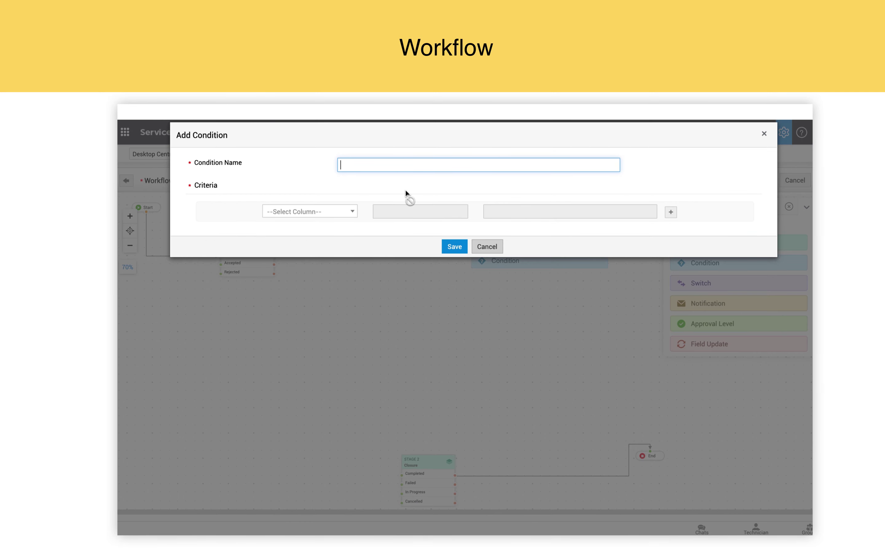
{"action": "left_click", "coordinate": [325, 213]}
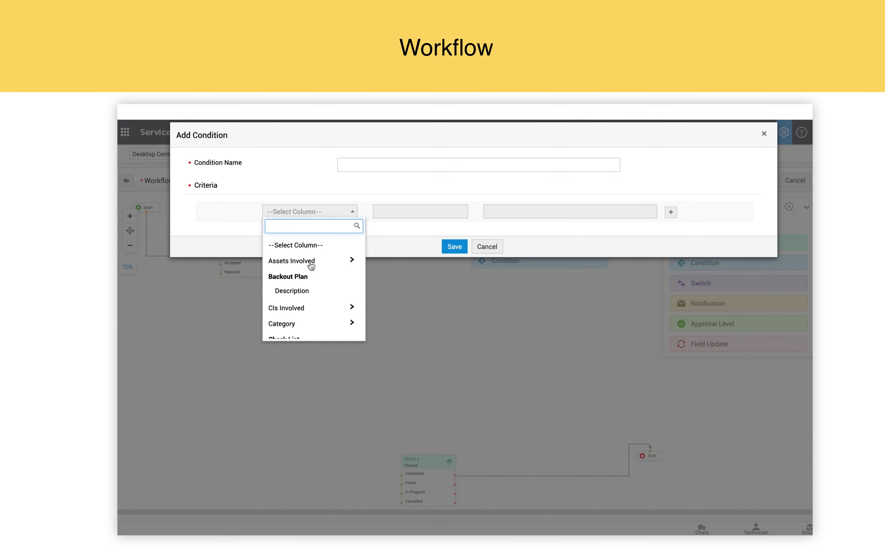
{"action": "left_click", "coordinate": [350, 258]}
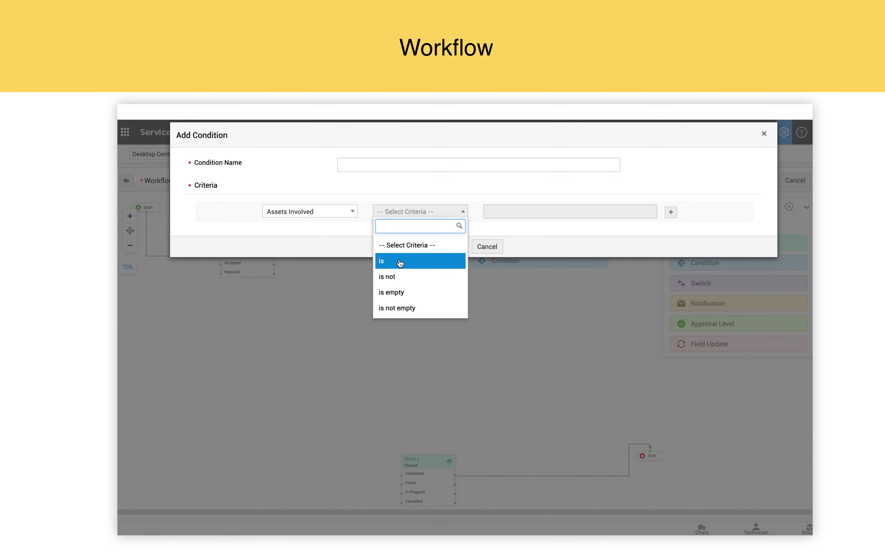
{"action": "left_click", "coordinate": [538, 213]}
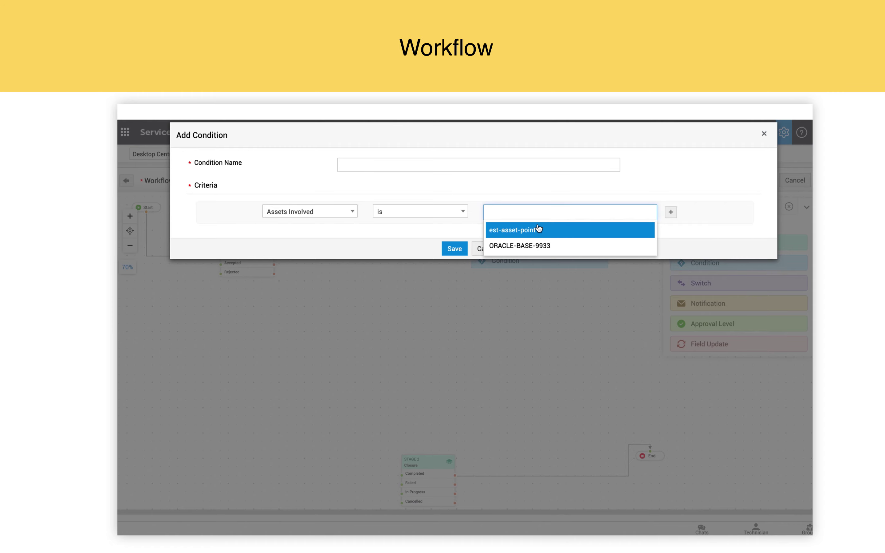
{"action": "left_click", "coordinate": [530, 244]}
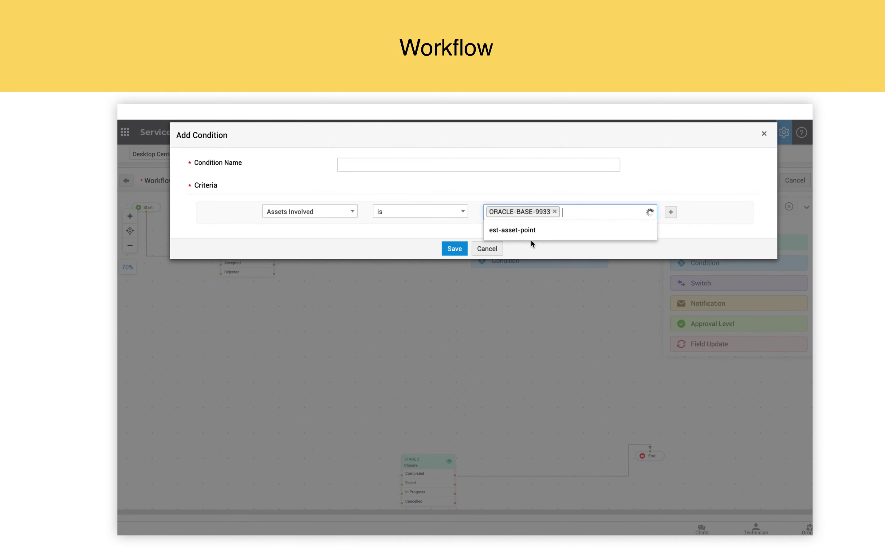
{"action": "left_click", "coordinate": [440, 224]}
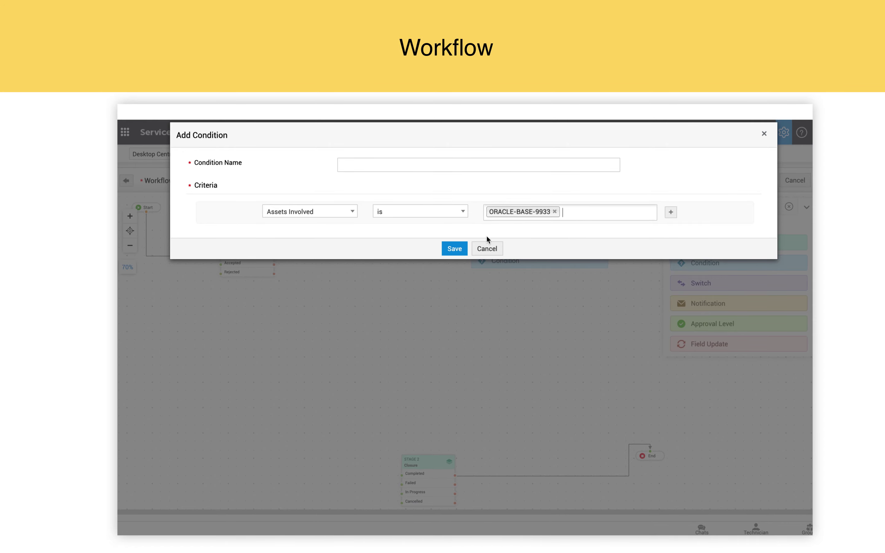
{"action": "left_click", "coordinate": [502, 247]}
Add a Switch node on Category with values Database Management, General and Internet, and connect Submission's Requested status to it.
{"action": "left_click_drag", "start_coordinate": [751, 280], "coordinate": [494, 257]}
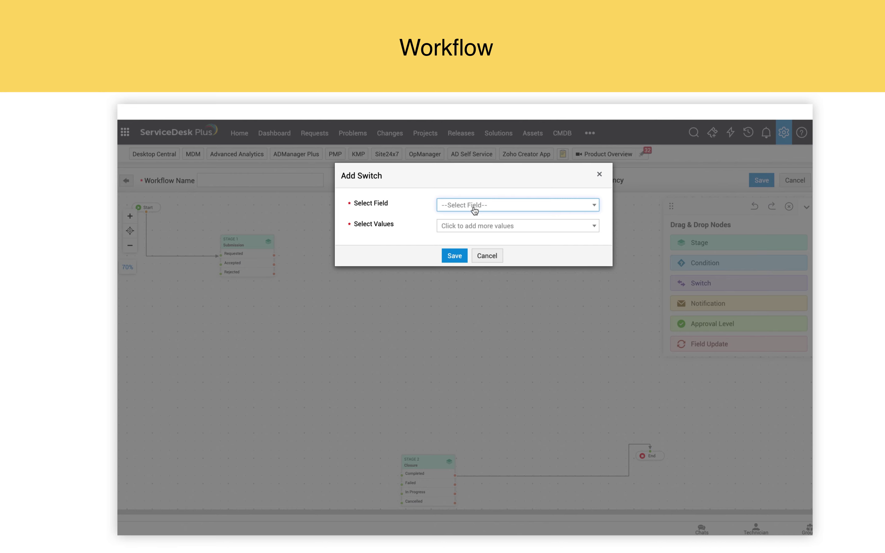
{"action": "left_click", "coordinate": [474, 206]}
{"action": "left_click", "coordinate": [455, 240]}
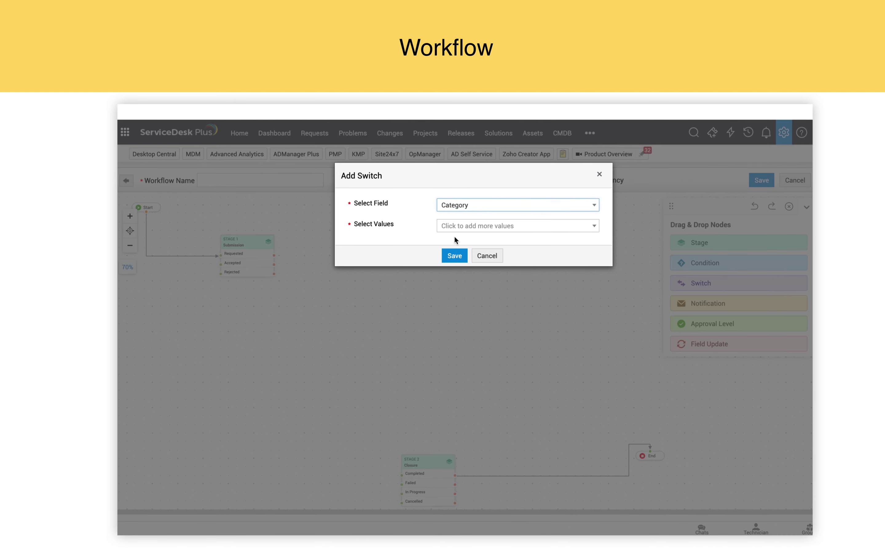
{"action": "left_click", "coordinate": [474, 226]}
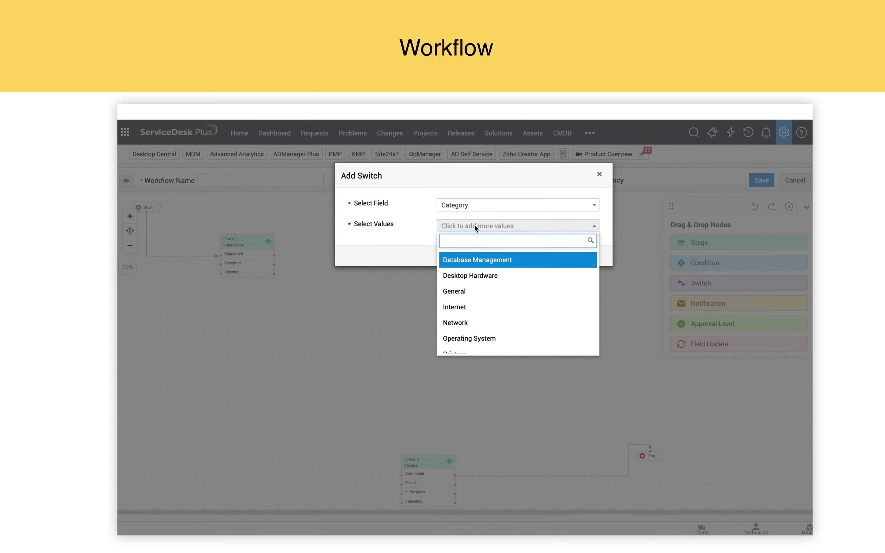
{"action": "left_click", "coordinate": [475, 258]}
{"action": "left_click", "coordinate": [479, 248]}
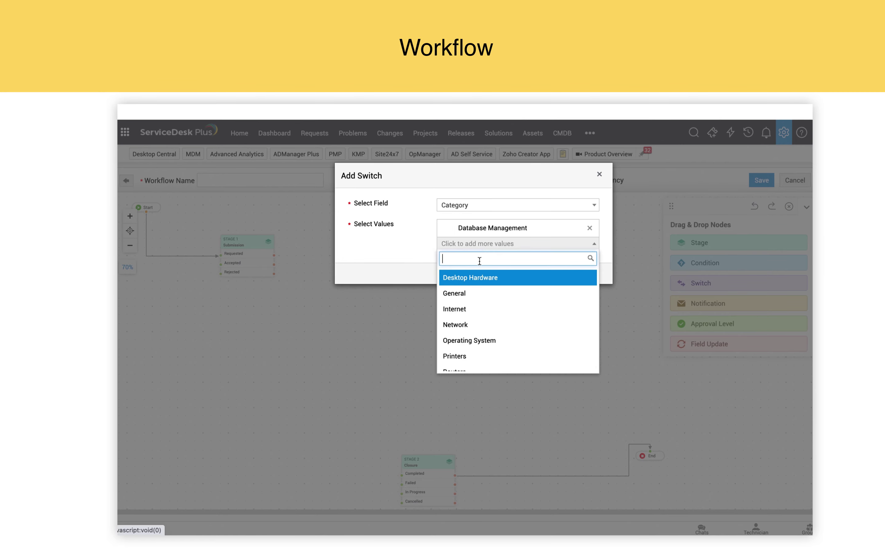
{"action": "left_click", "coordinate": [481, 292]}
{"action": "left_click", "coordinate": [500, 267]}
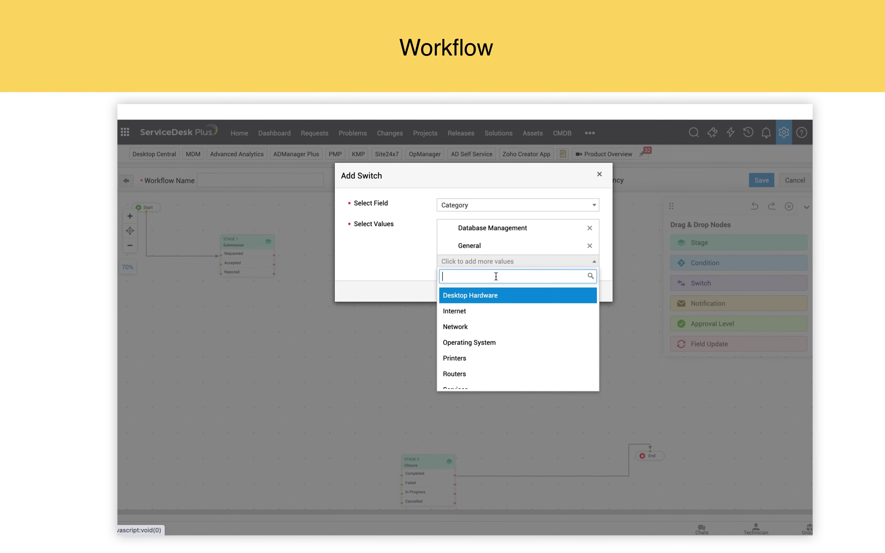
{"action": "left_click", "coordinate": [484, 311]}
{"action": "left_click", "coordinate": [455, 309]}
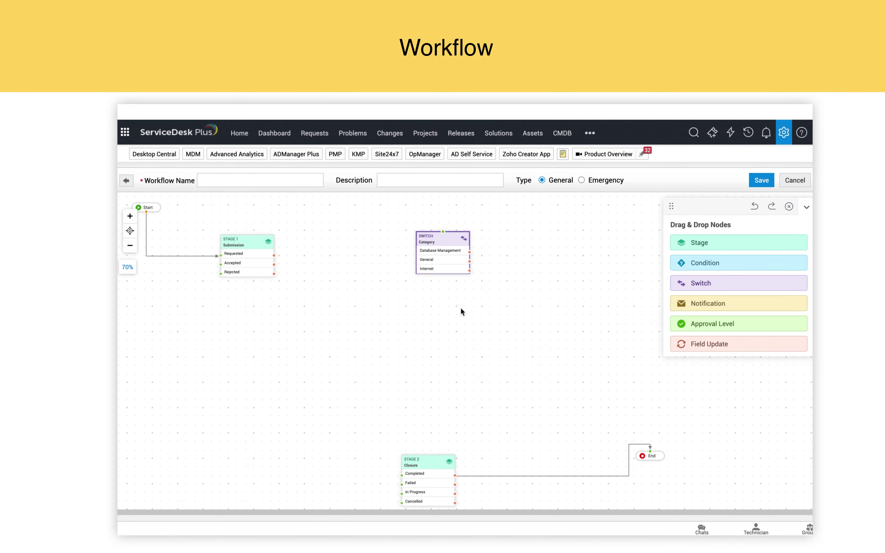
{"action": "left_click_drag", "start_coordinate": [274, 255], "coordinate": [441, 230]}
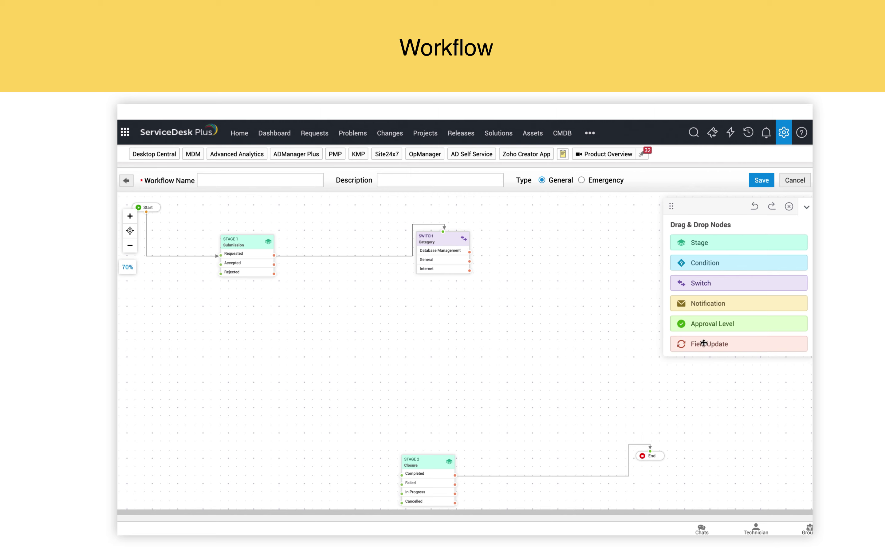
Place a Notification node, start a new notification for it and look through the recipient roles available to notify.
{"action": "left_click_drag", "start_coordinate": [704, 310], "coordinate": [545, 294]}
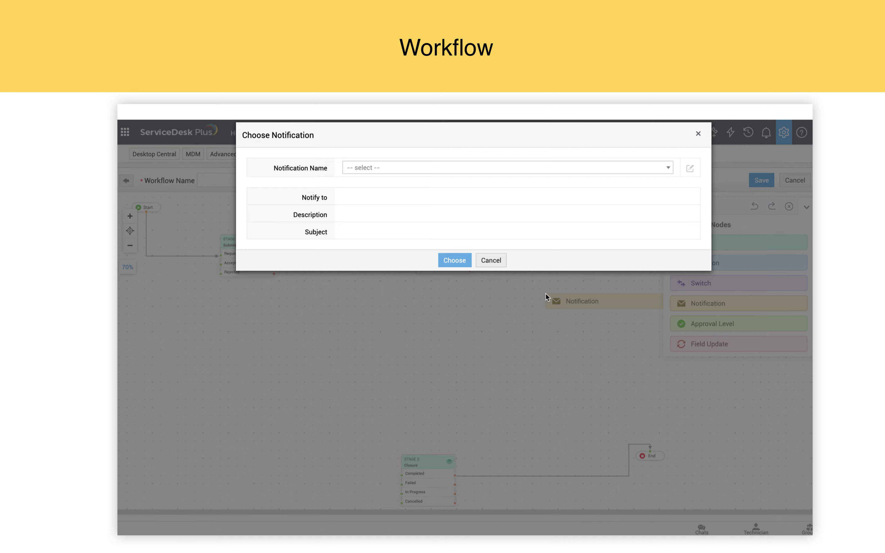
{"action": "left_click", "coordinate": [608, 167]}
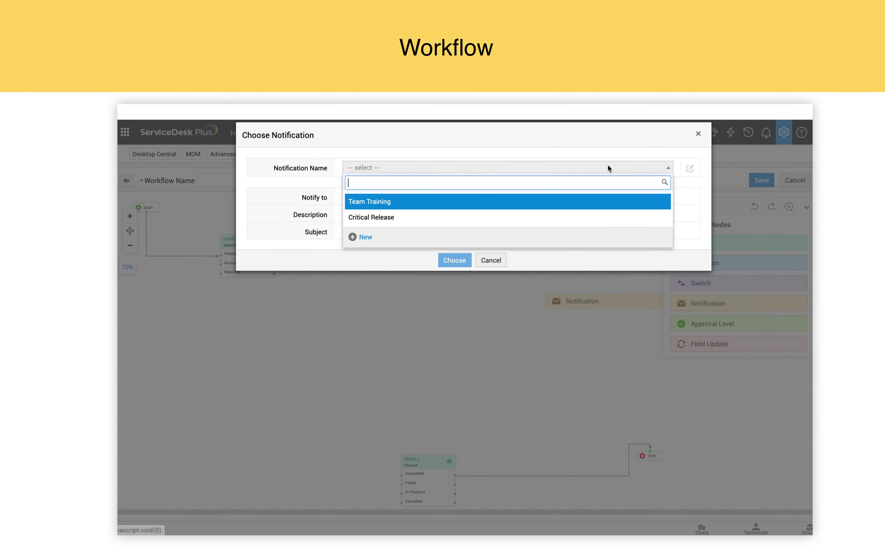
{"action": "left_click", "coordinate": [352, 241]}
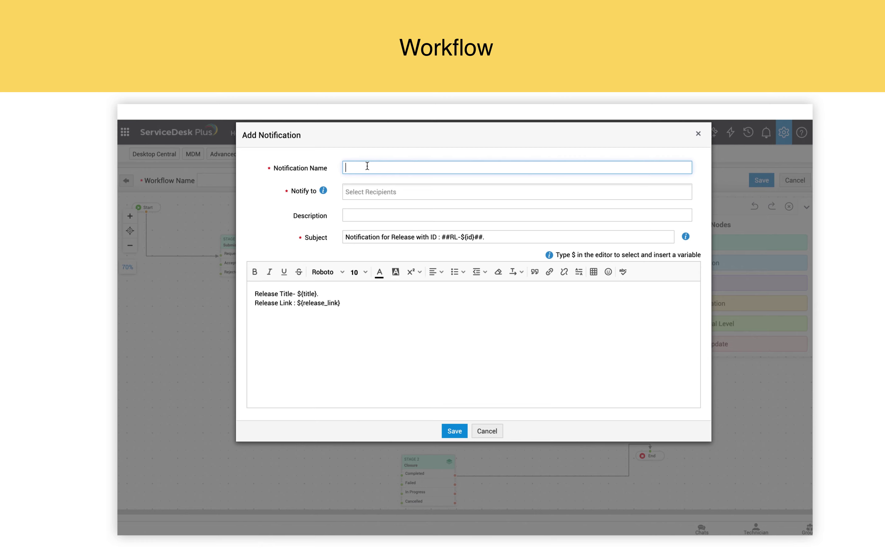
{"action": "left_click", "coordinate": [373, 195]}
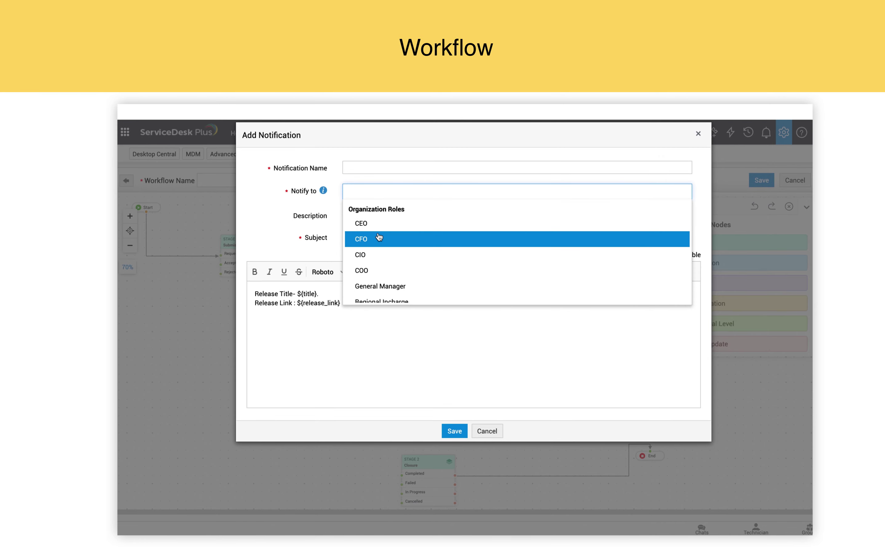
{"action": "scroll", "coordinate": [379, 237], "scroll_direction": "down", "scroll_amount": 3}
{"action": "scroll", "coordinate": [379, 237], "scroll_direction": "down", "scroll_amount": 5}
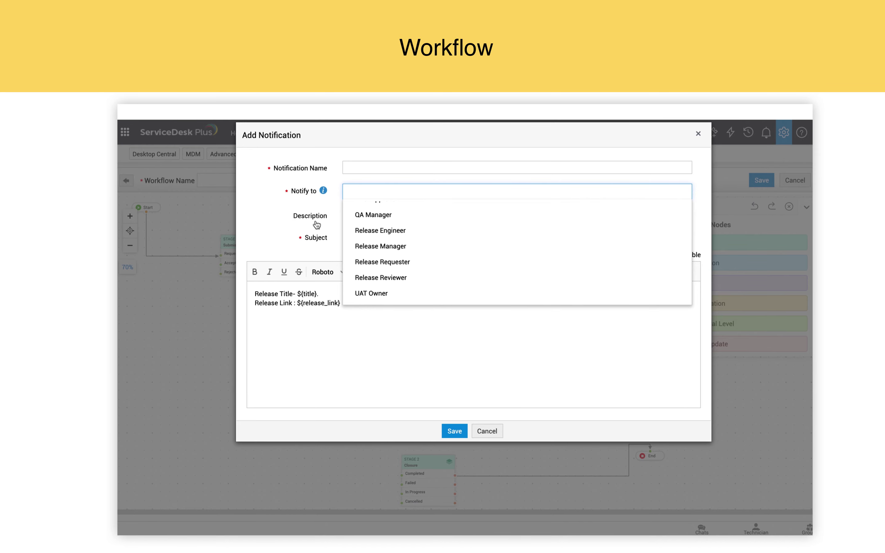
{"action": "left_click", "coordinate": [289, 224]}
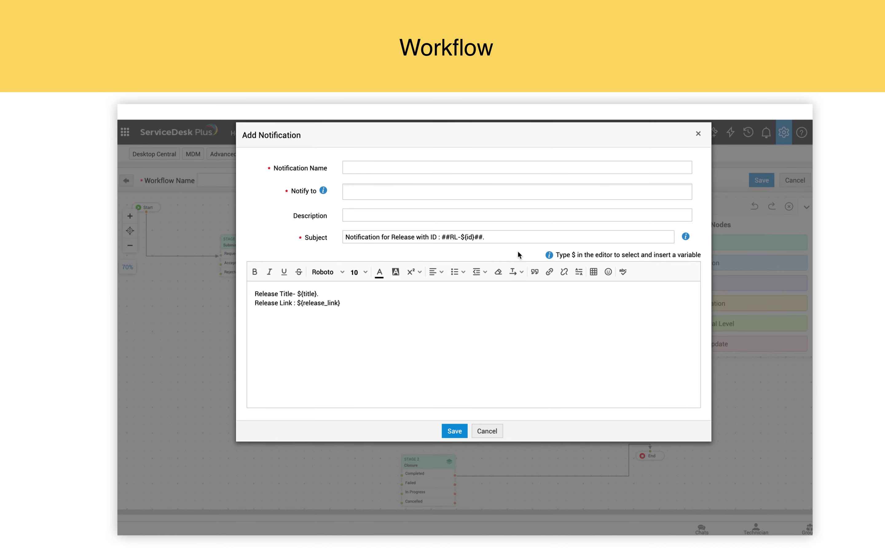
Look through the variables that can be inserted in the new notification's subject, and cancel the notification.
{"action": "left_click", "coordinate": [521, 236]}
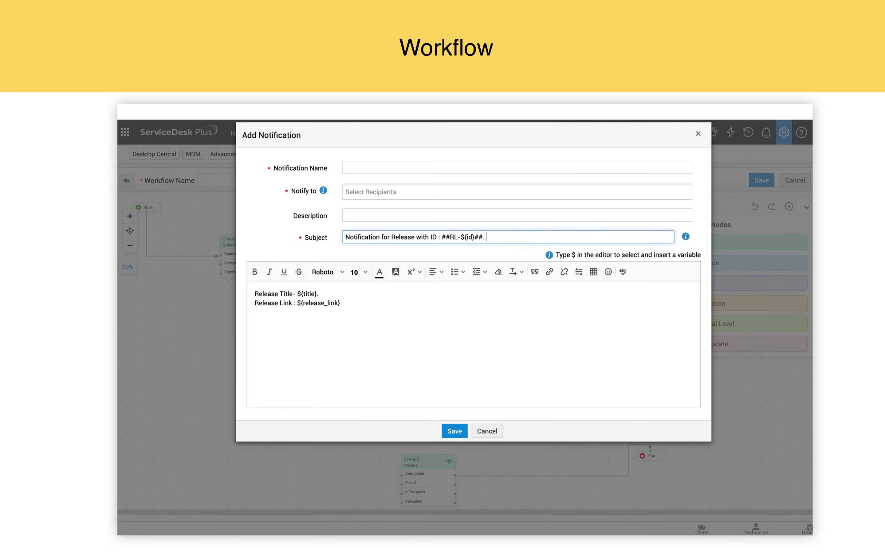
{"action": "type", "text": "$"}
{"action": "scroll", "coordinate": [578, 336], "scroll_direction": "down", "scroll_amount": 1}
{"action": "scroll", "coordinate": [578, 336], "scroll_direction": "down", "scroll_amount": 5}
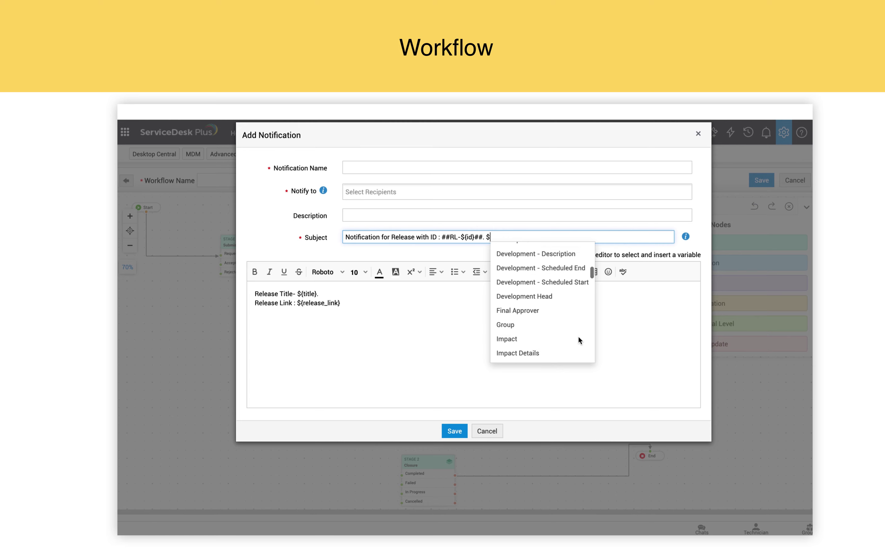
{"action": "scroll", "coordinate": [578, 336], "scroll_direction": "down", "scroll_amount": 8}
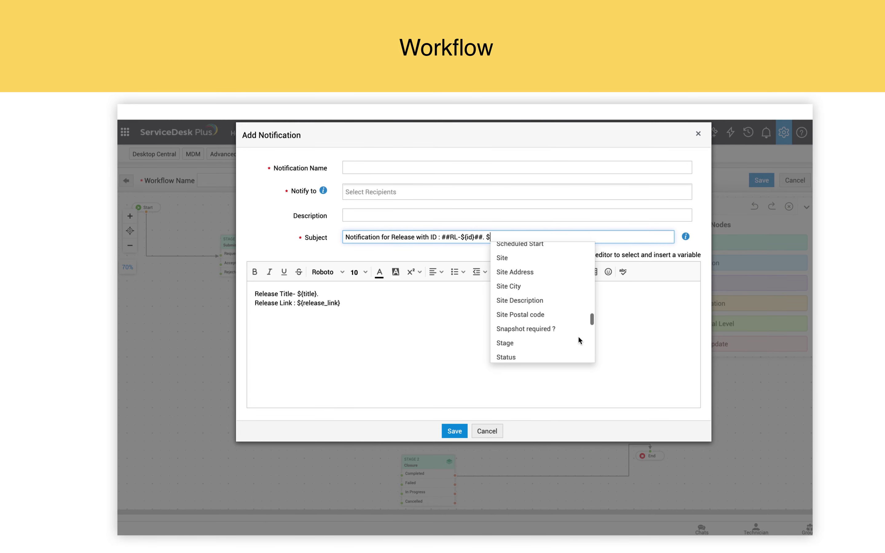
{"action": "left_click", "coordinate": [580, 368]}
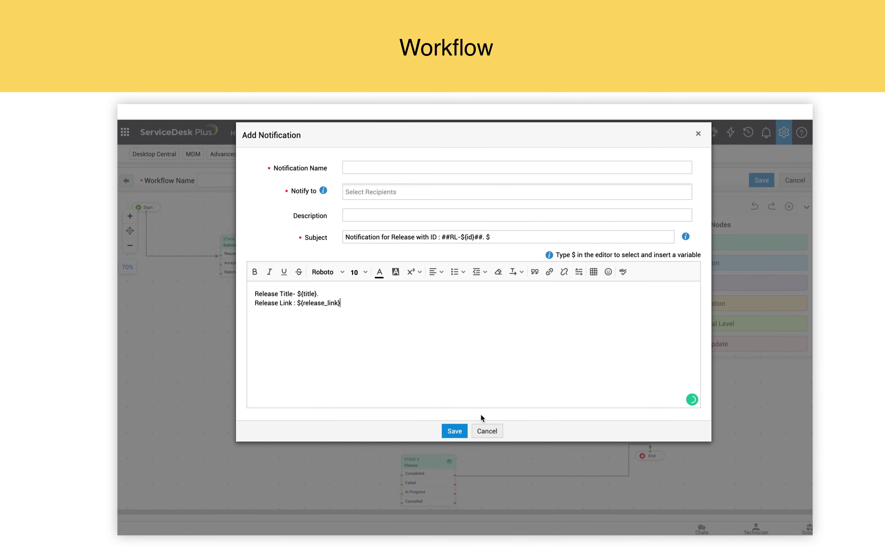
{"action": "left_click", "coordinate": [487, 431]}
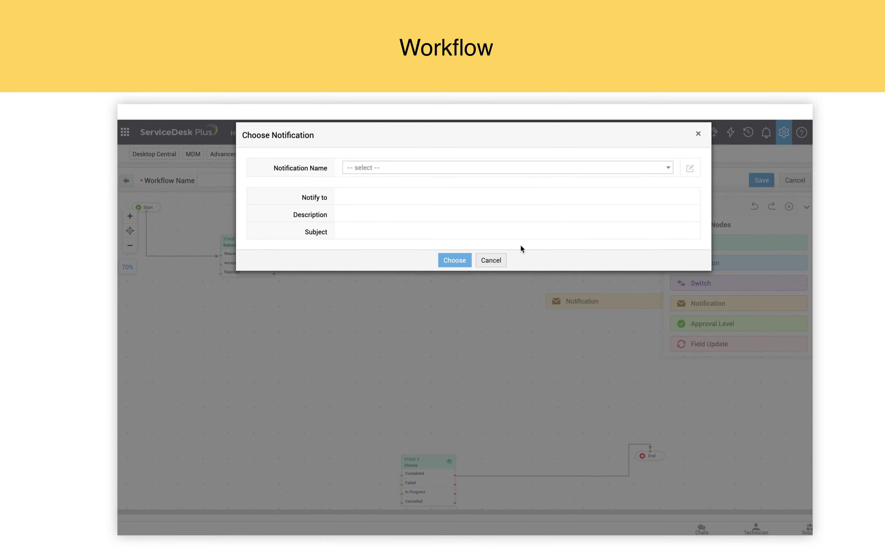
Select the Critical Release notification for the Notification node.
{"action": "left_click", "coordinate": [476, 165]}
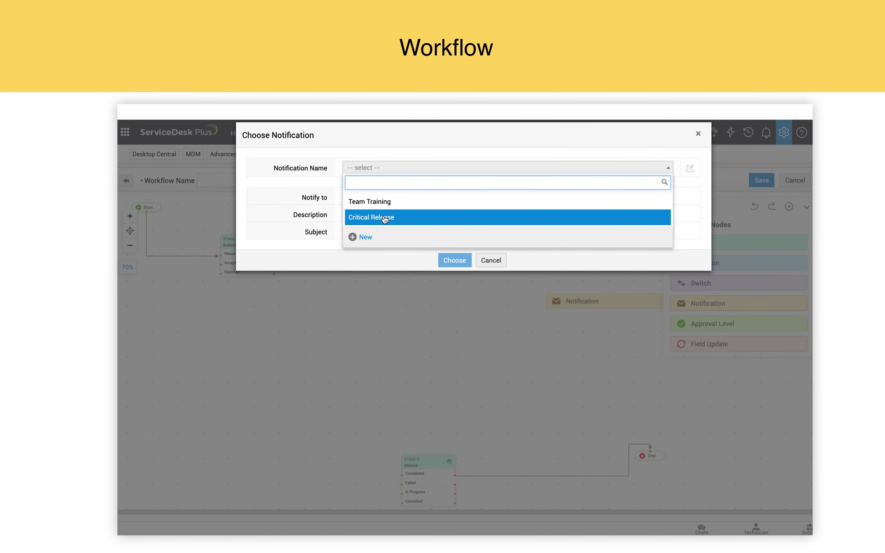
{"action": "left_click", "coordinate": [360, 218]}
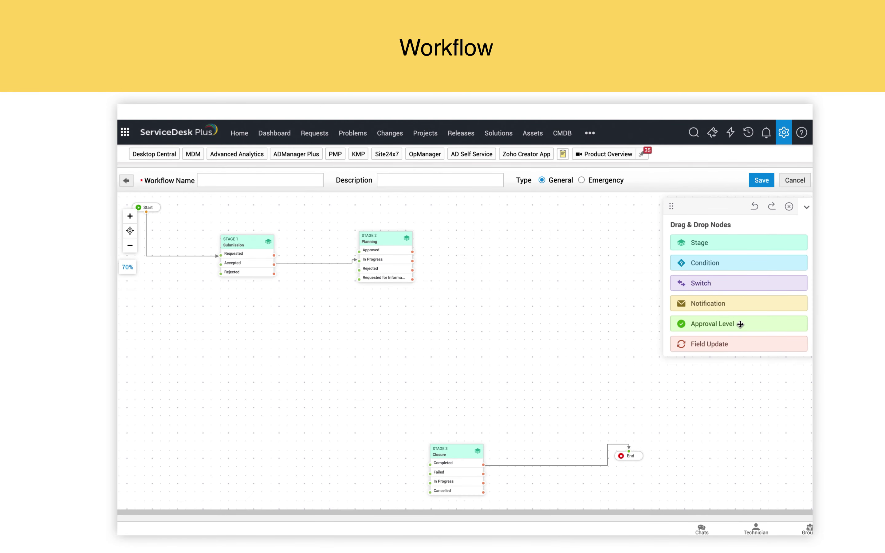
Place an Approval Level node and look through its Wait For options and the roles available as approvers.
{"action": "left_click_drag", "start_coordinate": [740, 324], "coordinate": [514, 295]}
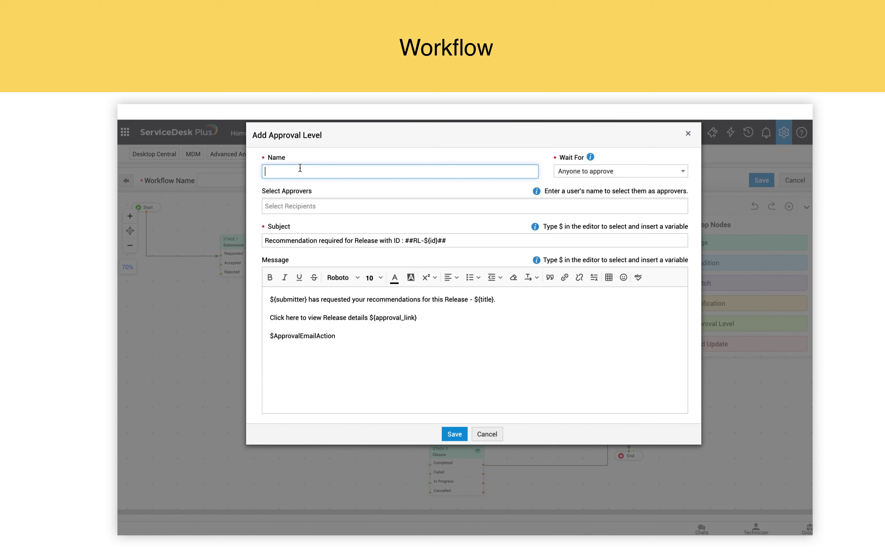
{"action": "left_click", "coordinate": [576, 171]}
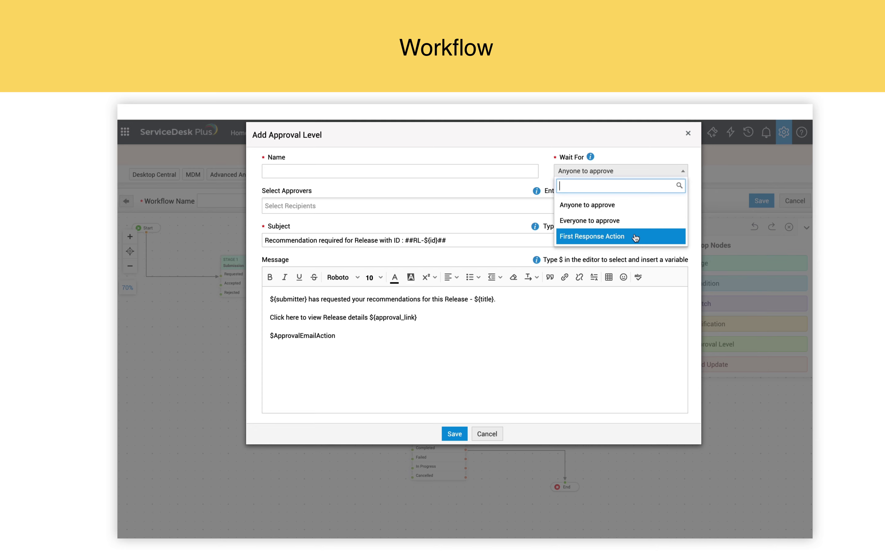
{"action": "scroll", "coordinate": [635, 238], "scroll_direction": "down", "scroll_amount": 1}
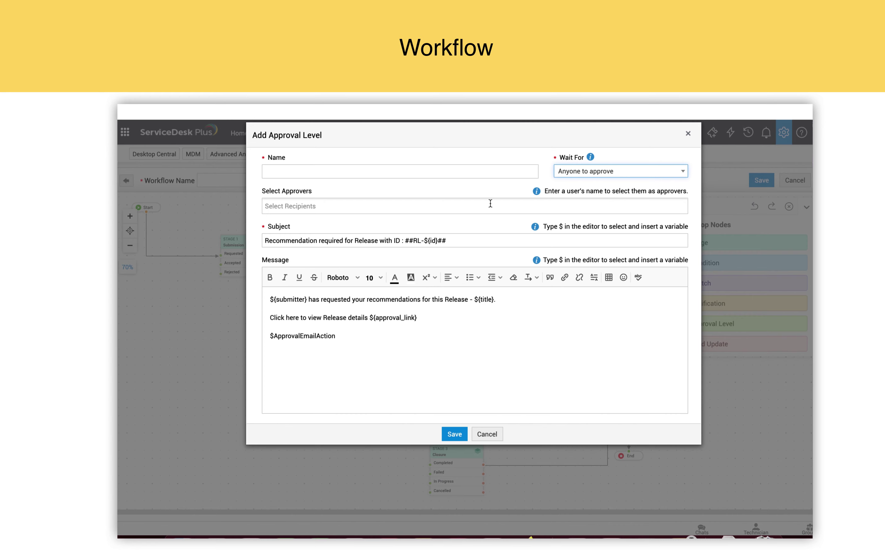
{"action": "left_click", "coordinate": [435, 207]}
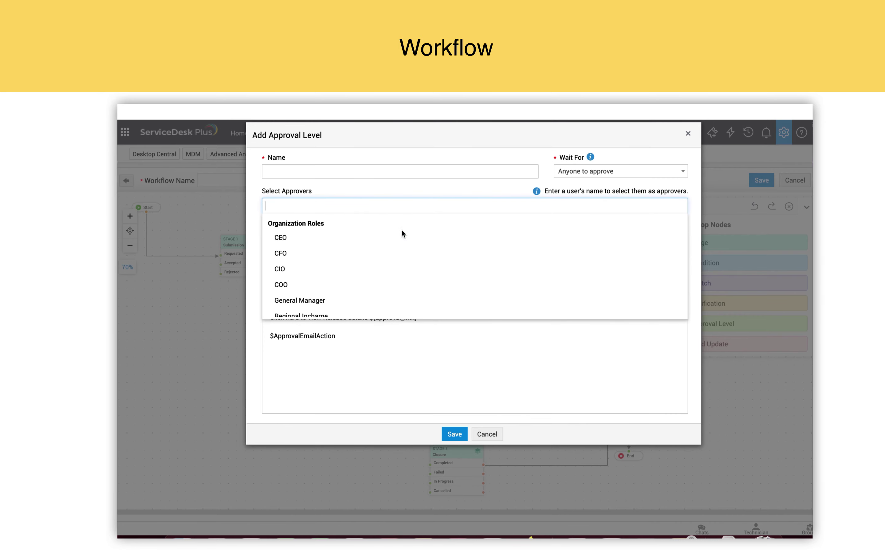
{"action": "scroll", "coordinate": [354, 277], "scroll_direction": "down", "scroll_amount": 5}
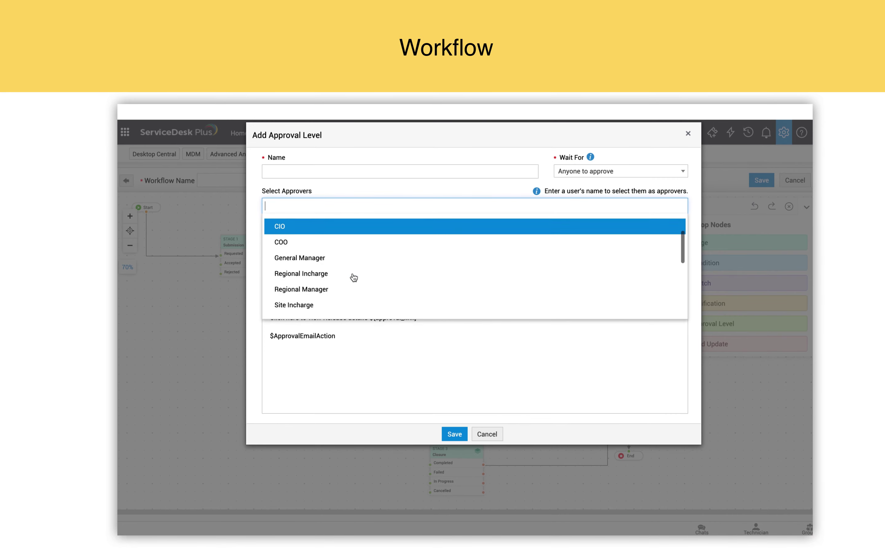
{"action": "scroll", "coordinate": [353, 277], "scroll_direction": "down", "scroll_amount": 3}
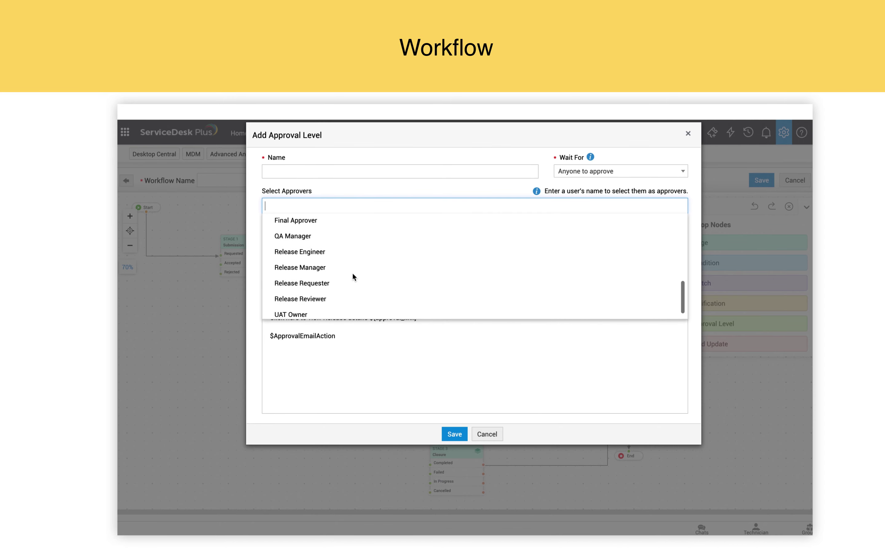
{"action": "left_click", "coordinate": [407, 364]}
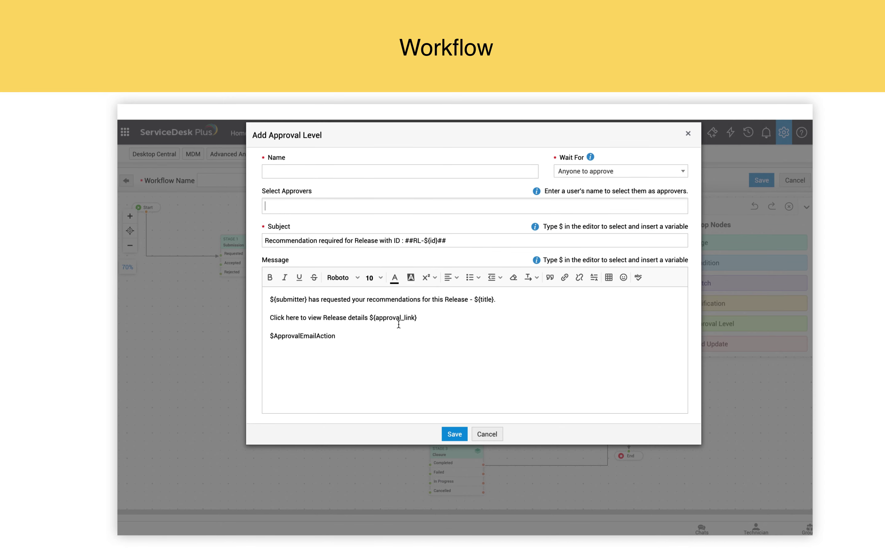
Look through the variables that can be inserted in the approval level's subject, and cancel the approval level.
{"action": "left_click", "coordinate": [473, 239]}
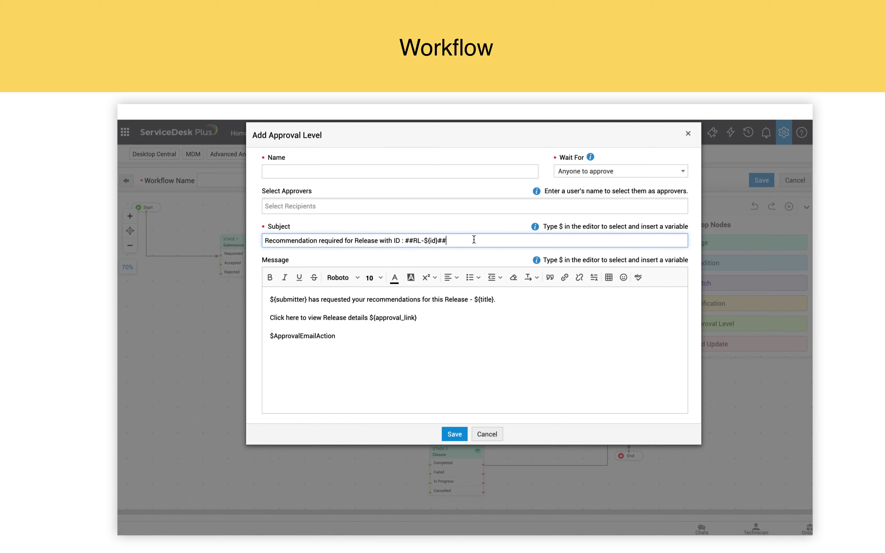
{"action": "left_click", "coordinate": [471, 365]}
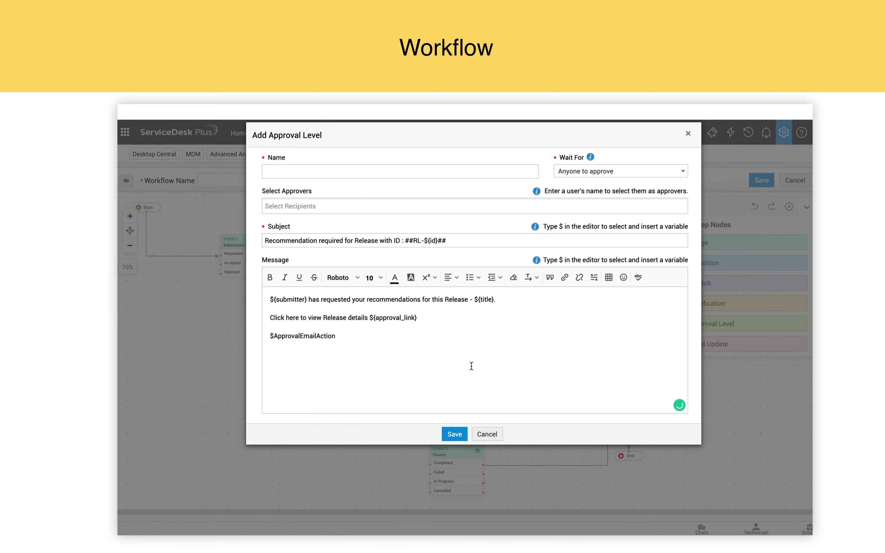
{"action": "left_click", "coordinate": [477, 240]}
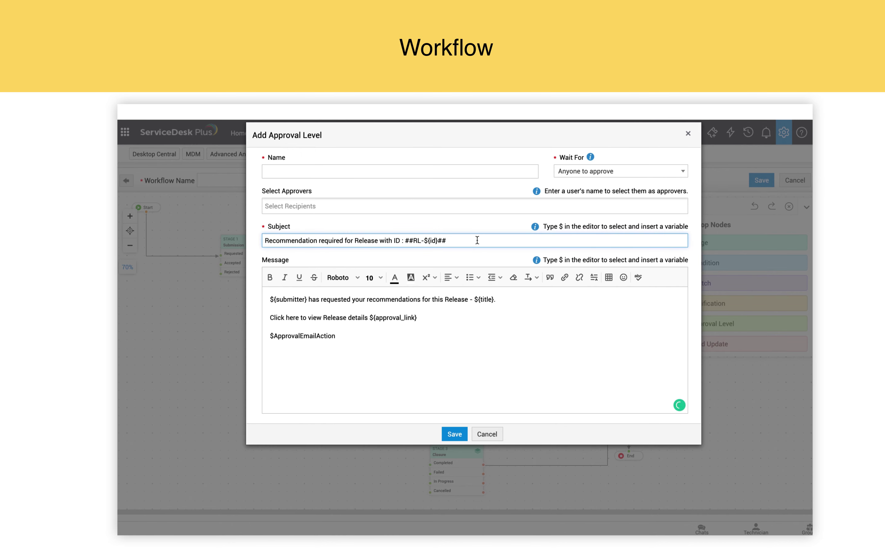
{"action": "type", "text": "$"}
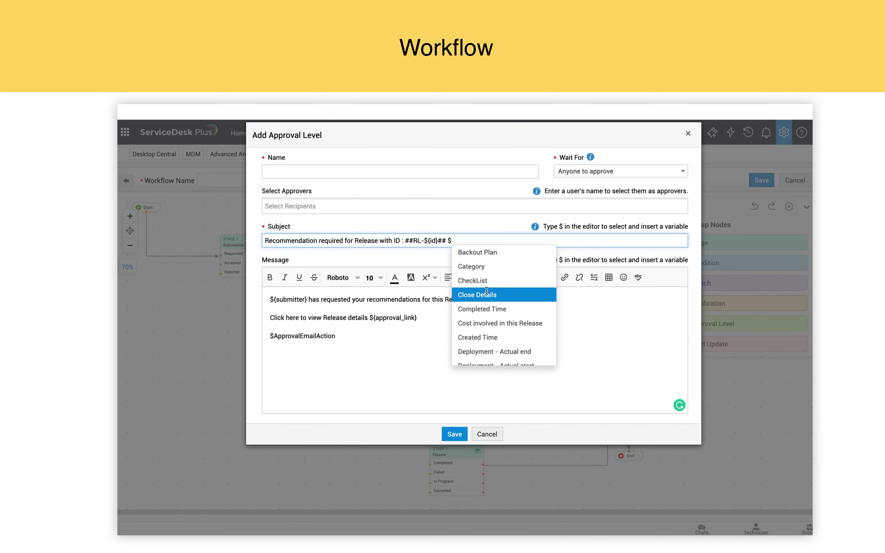
{"action": "scroll", "coordinate": [487, 292], "scroll_direction": "down", "scroll_amount": 3}
{"action": "scroll", "coordinate": [488, 296], "scroll_direction": "down", "scroll_amount": 2}
{"action": "left_click", "coordinate": [461, 401]}
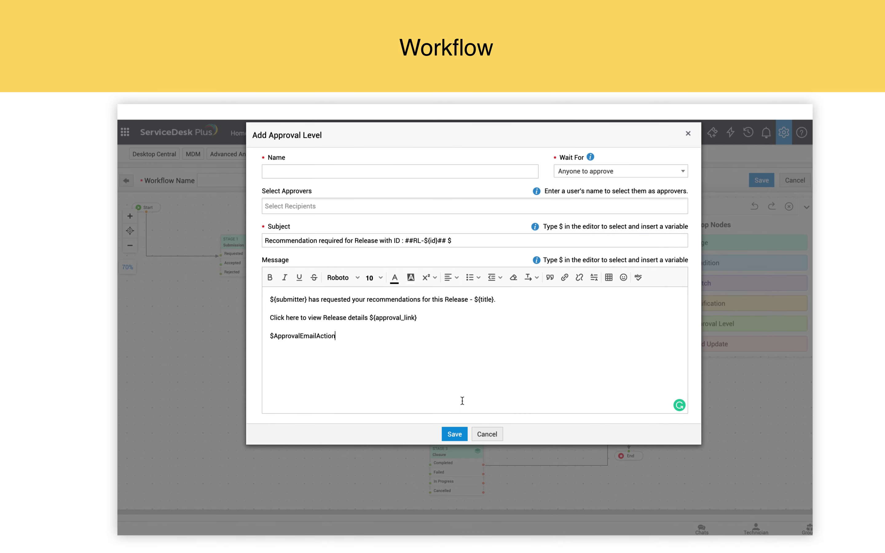
{"action": "left_click", "coordinate": [487, 434]}
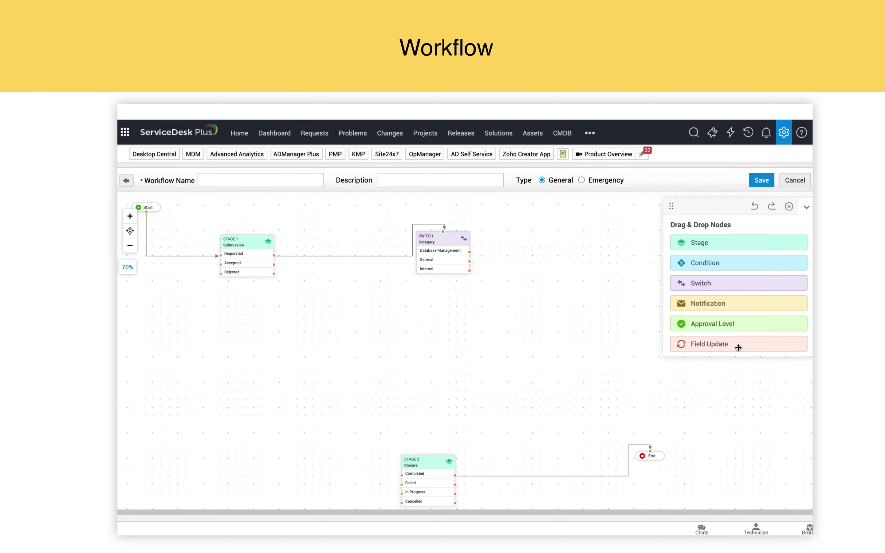
Add a Field Update node using a new field update named Closure Update that sets Closure Code to Closed - Completed.
{"action": "left_click_drag", "start_coordinate": [734, 346], "coordinate": [538, 328]}
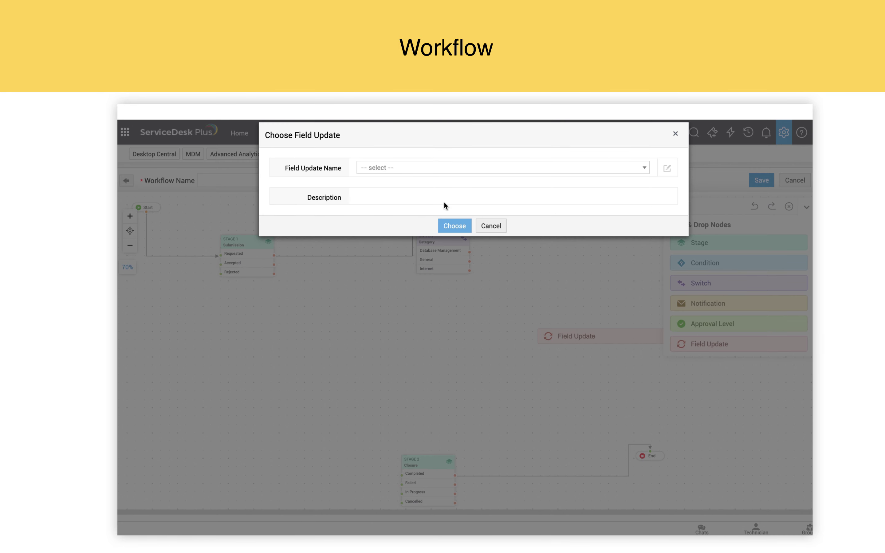
{"action": "left_click", "coordinate": [418, 168]}
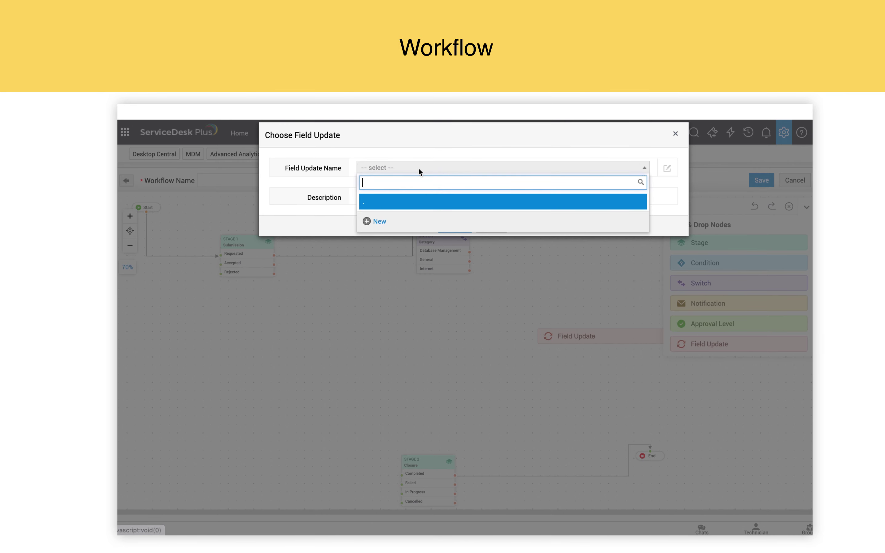
{"action": "left_click", "coordinate": [380, 221]}
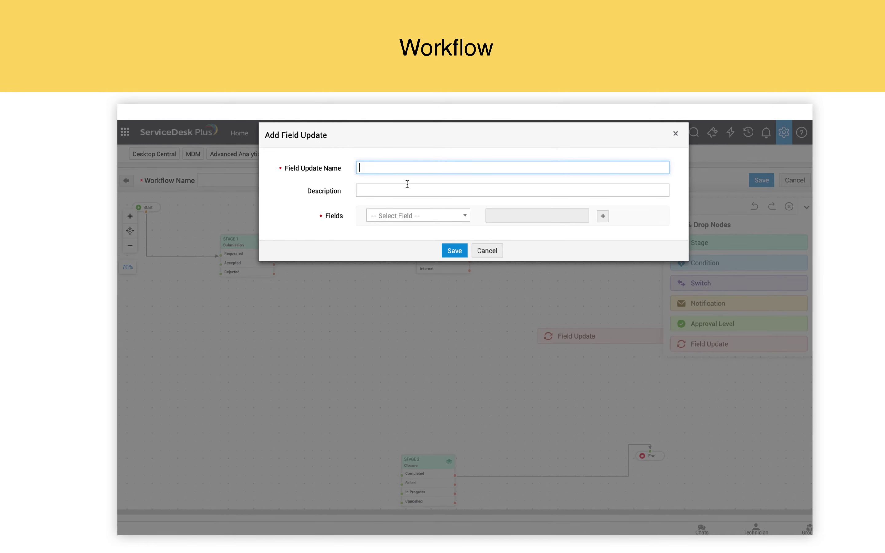
{"action": "type", "text": "Closure Update"}
{"action": "left_click", "coordinate": [412, 215]}
{"action": "type", "text": "clos"}
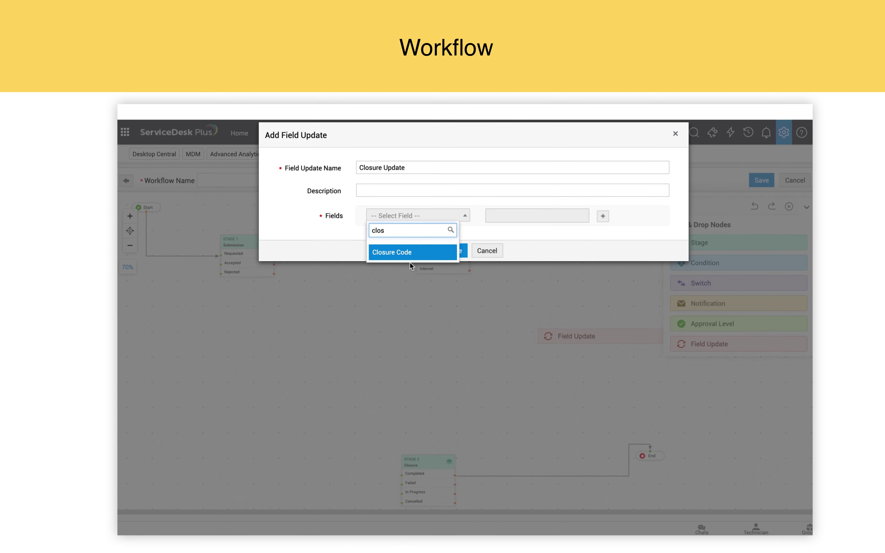
{"action": "left_click", "coordinate": [409, 256]}
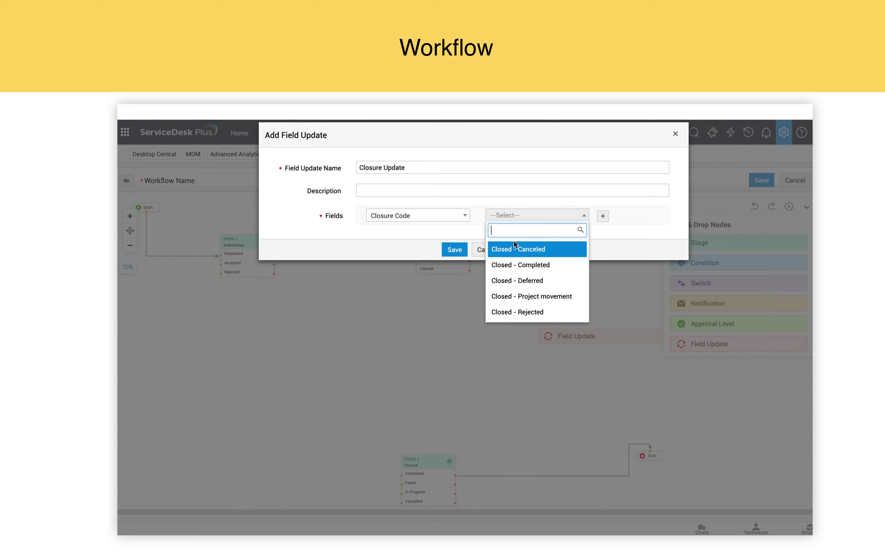
{"action": "left_click", "coordinate": [534, 264]}
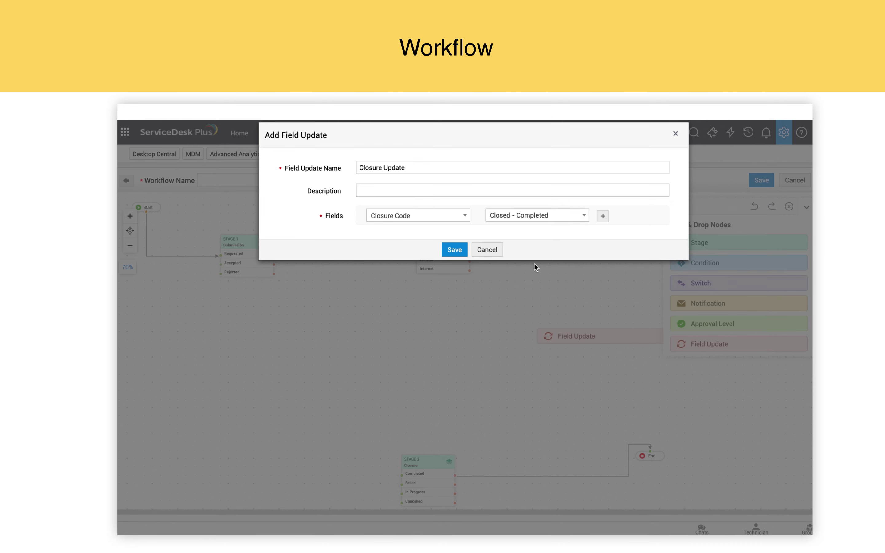
{"action": "left_click", "coordinate": [453, 249]}
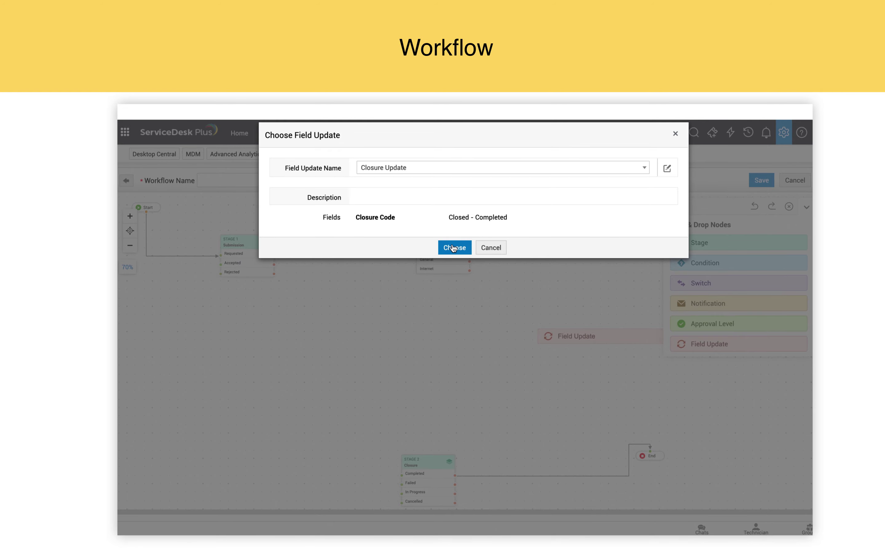
{"action": "left_click", "coordinate": [454, 248]}
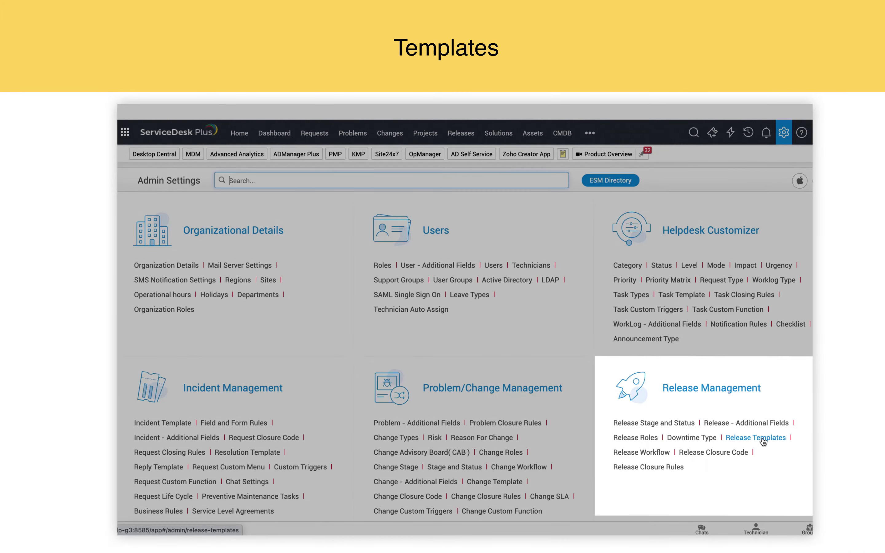
Start a new release template in the Release Templates settings, check its type options and select Standard Release as its workflow.
{"action": "left_click", "coordinate": [763, 441]}
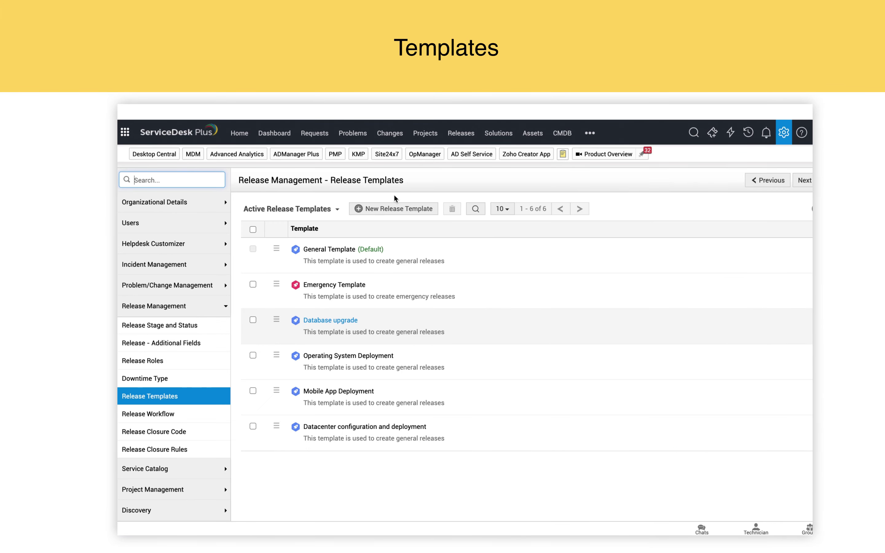
{"action": "left_click", "coordinate": [387, 209]}
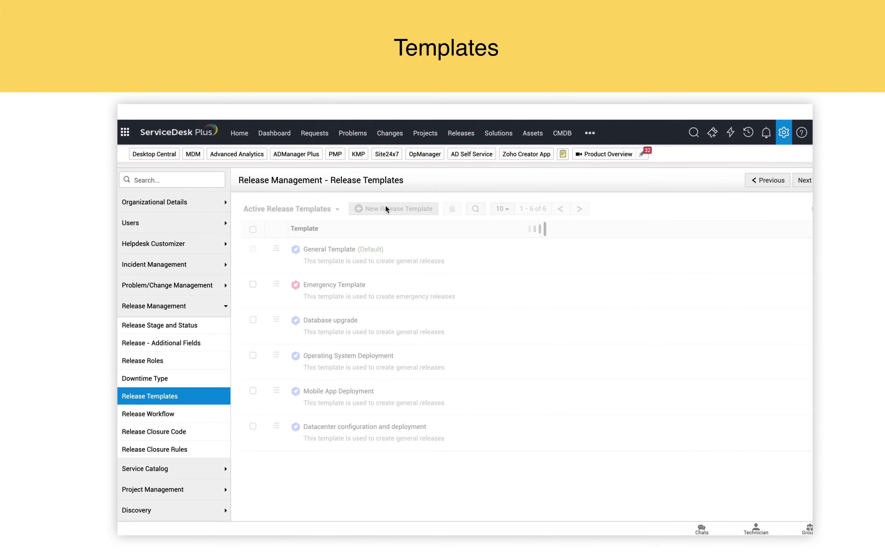
{"action": "left_click", "coordinate": [331, 215]}
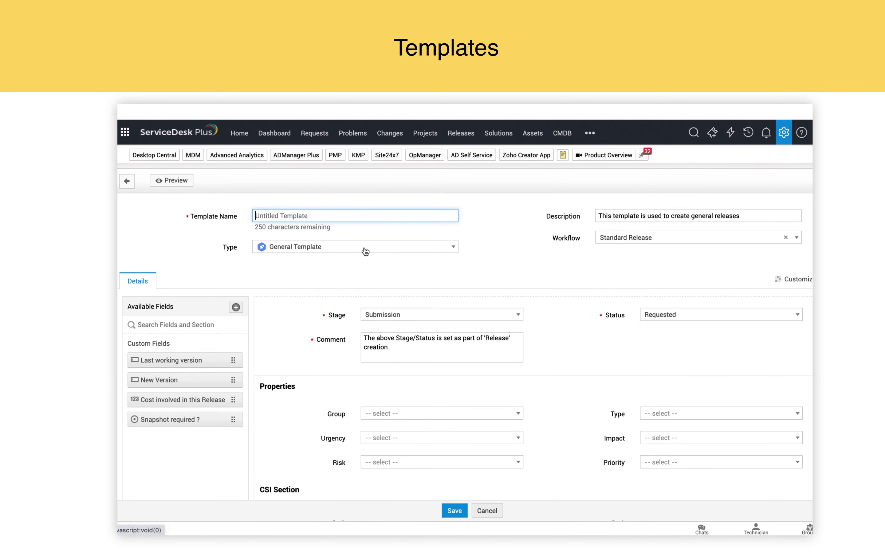
{"action": "left_click", "coordinate": [378, 247]}
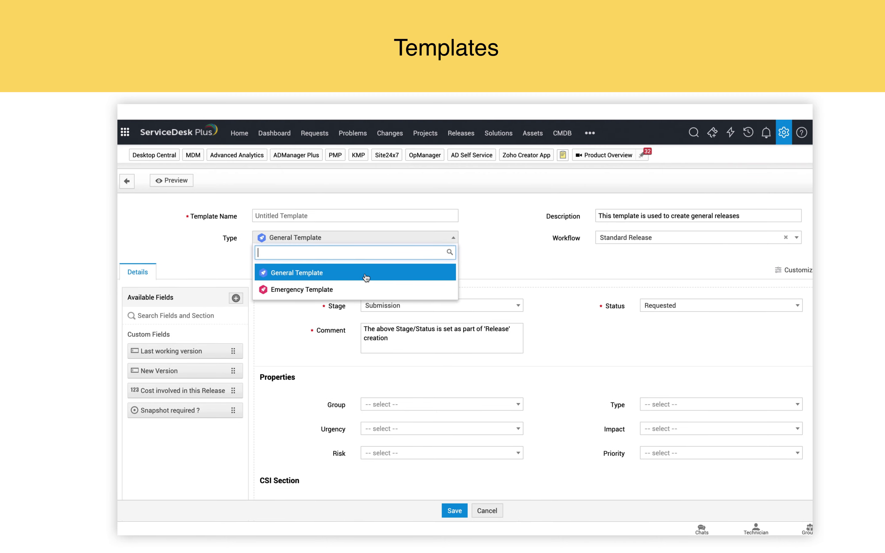
{"action": "left_click", "coordinate": [527, 259]}
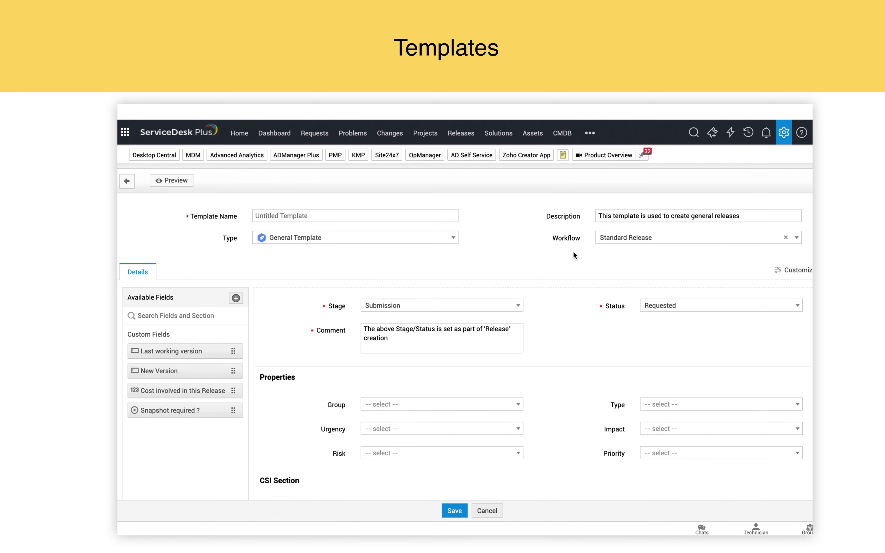
{"action": "left_click", "coordinate": [641, 236]}
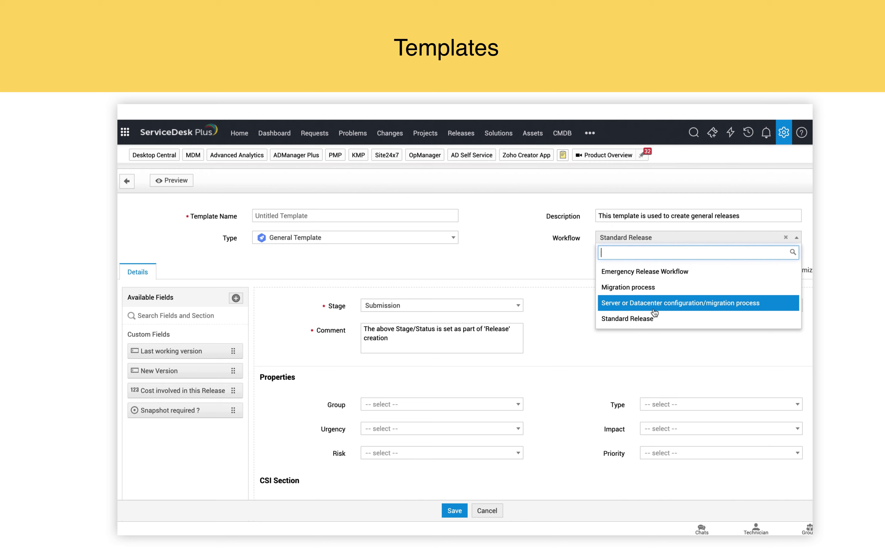
{"action": "left_click", "coordinate": [654, 319]}
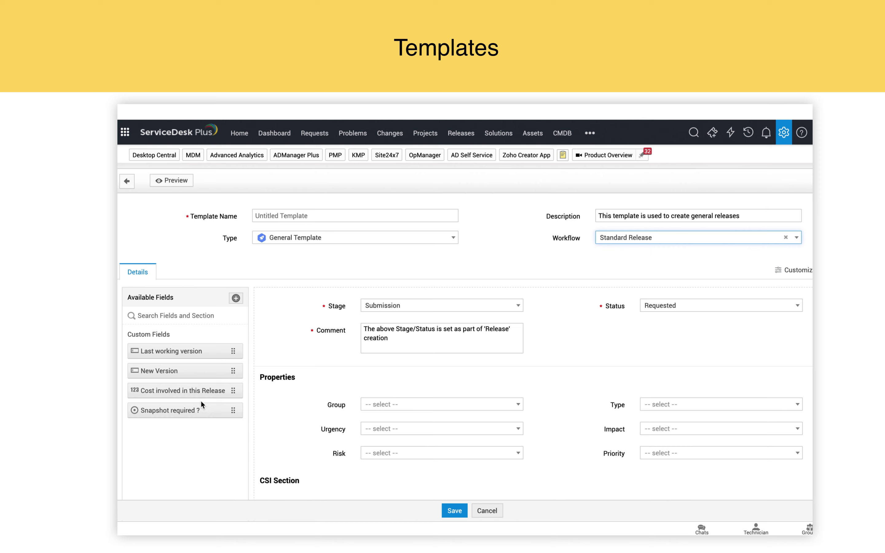
Look at the release template's customization options and the roles section of the General Template.
{"action": "left_click", "coordinate": [800, 272]}
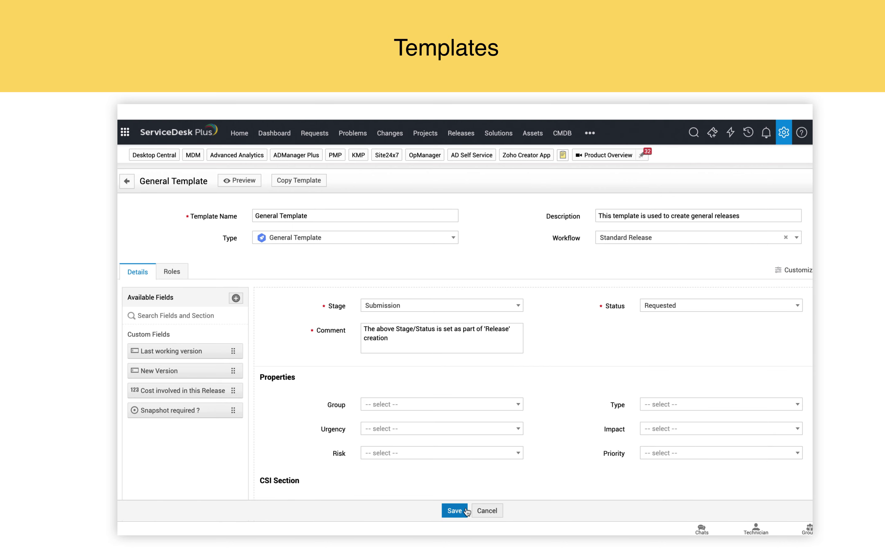
{"action": "left_click", "coordinate": [177, 275]}
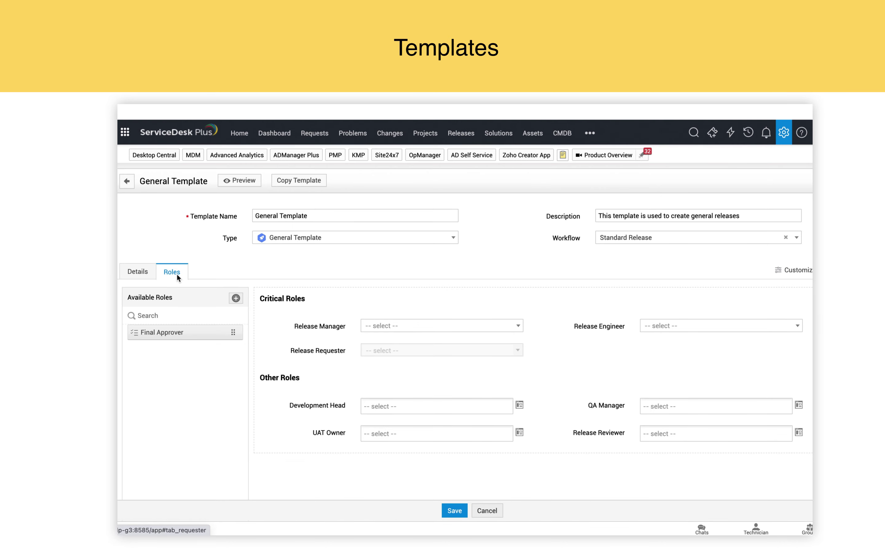
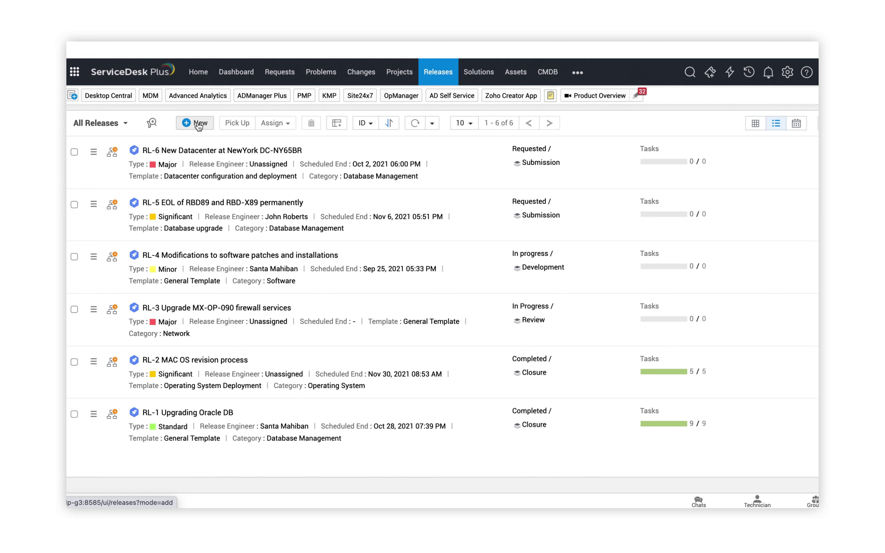
Start a new release using the Datacenter configuration and deployment template.
{"action": "left_click", "coordinate": [197, 124]}
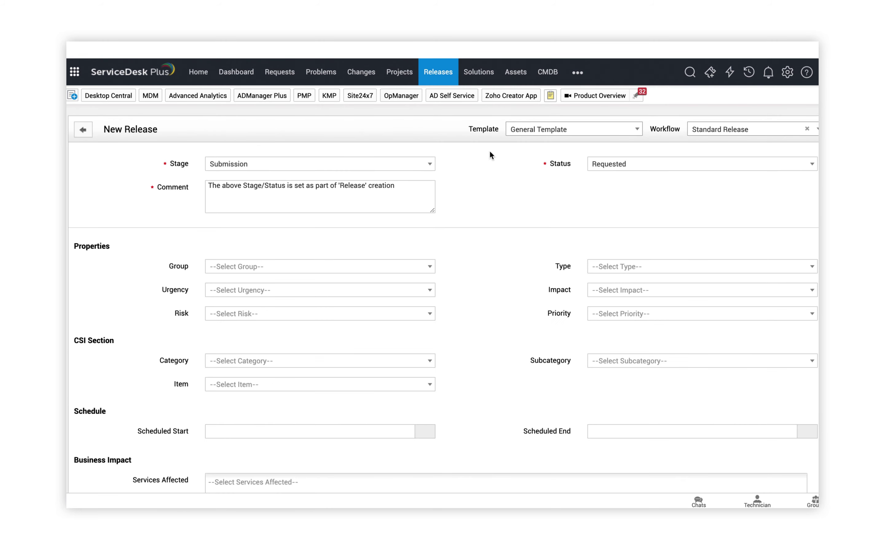
{"action": "left_click", "coordinate": [546, 136]}
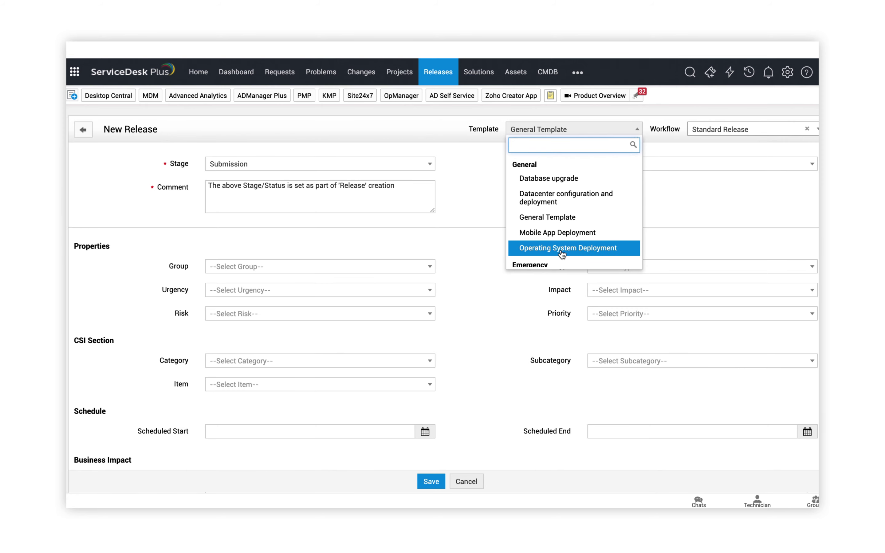
{"action": "scroll", "coordinate": [562, 255], "scroll_direction": "down", "scroll_amount": 1}
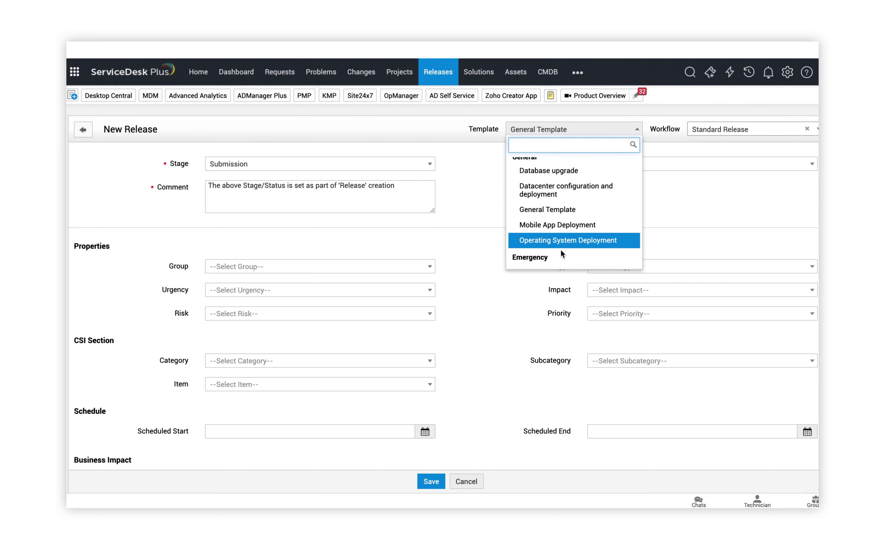
{"action": "left_click", "coordinate": [566, 192]}
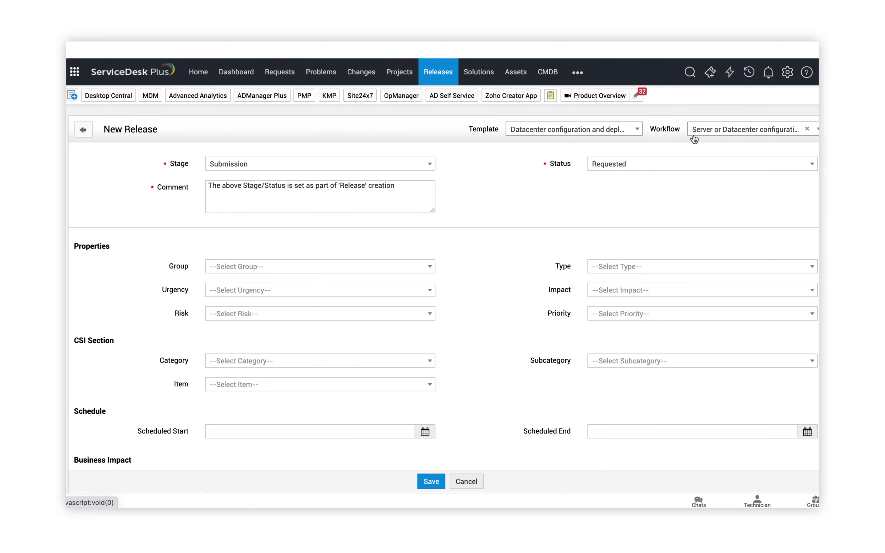
Review the new release's properties, schedule, business impact, description and roles, and save the release.
{"action": "scroll", "coordinate": [316, 317], "scroll_direction": "down", "scroll_amount": 3}
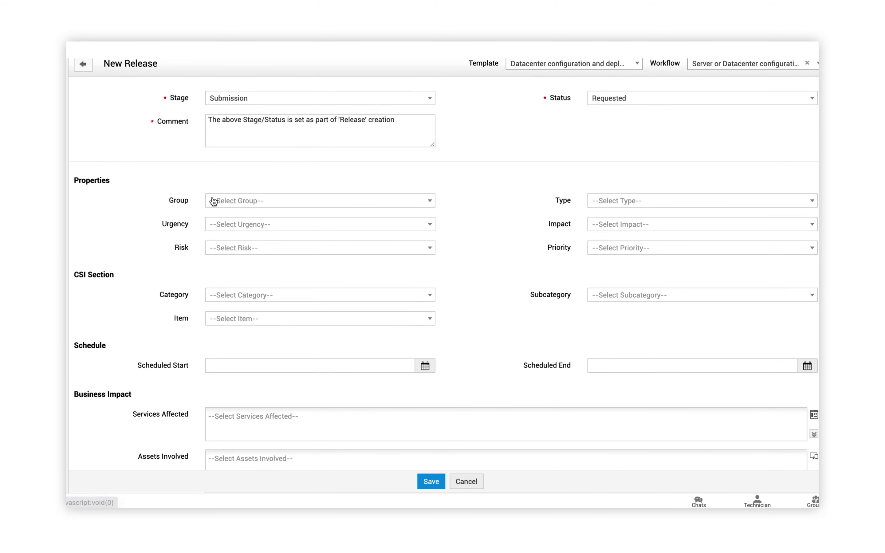
{"action": "scroll", "coordinate": [299, 196], "scroll_direction": "up", "scroll_amount": 1}
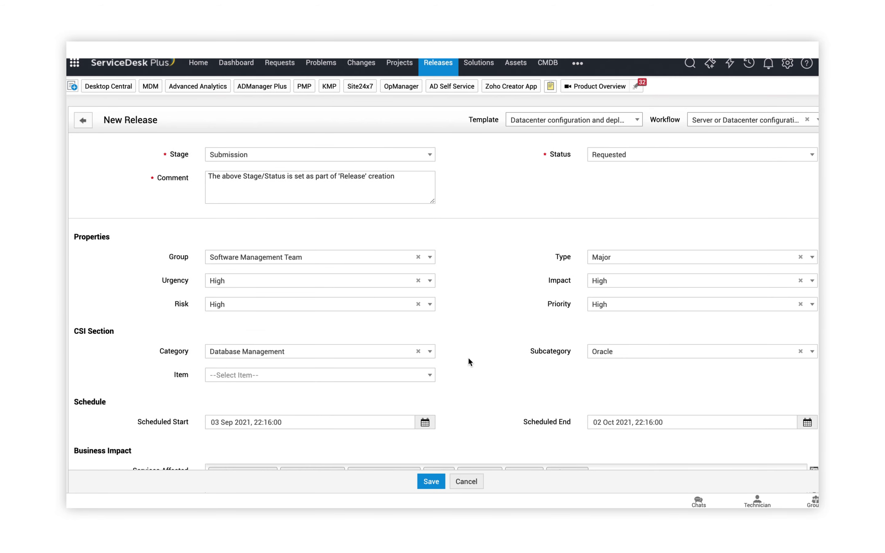
{"action": "scroll", "coordinate": [468, 357], "scroll_direction": "down", "scroll_amount": 3}
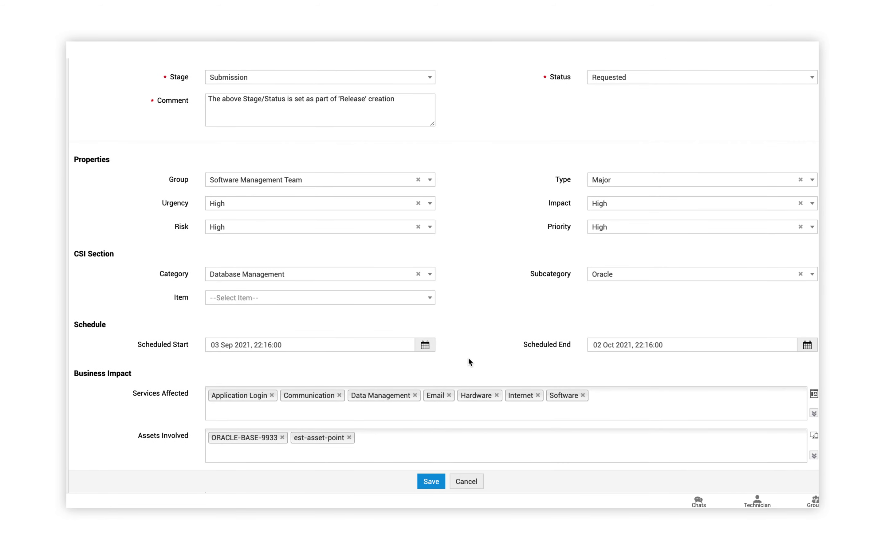
{"action": "scroll", "coordinate": [467, 357], "scroll_direction": "down", "scroll_amount": 1}
{"action": "scroll", "coordinate": [468, 358], "scroll_direction": "down", "scroll_amount": 1}
{"action": "scroll", "coordinate": [381, 244], "scroll_direction": "down", "scroll_amount": 2}
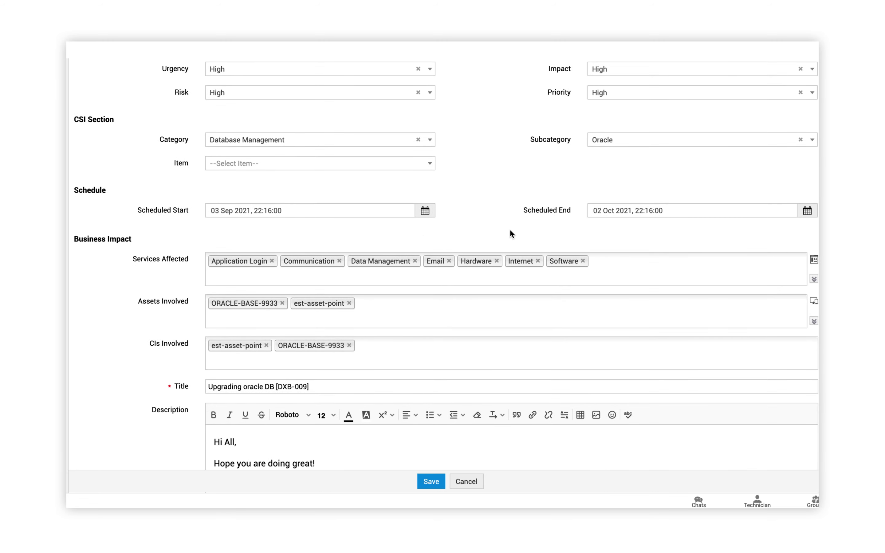
{"action": "scroll", "coordinate": [509, 230], "scroll_direction": "down", "scroll_amount": 2}
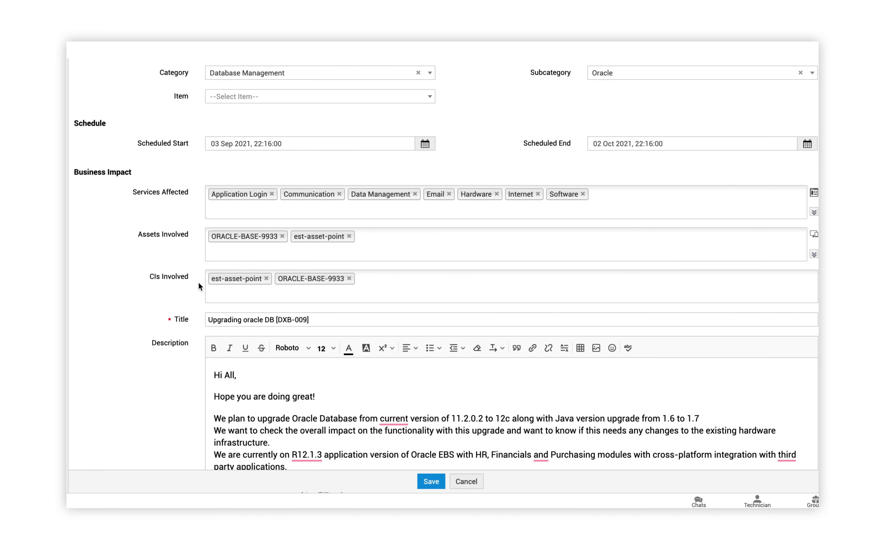
{"action": "scroll", "coordinate": [241, 329], "scroll_direction": "down", "scroll_amount": 3}
{"action": "scroll", "coordinate": [298, 339], "scroll_direction": "down", "scroll_amount": 2}
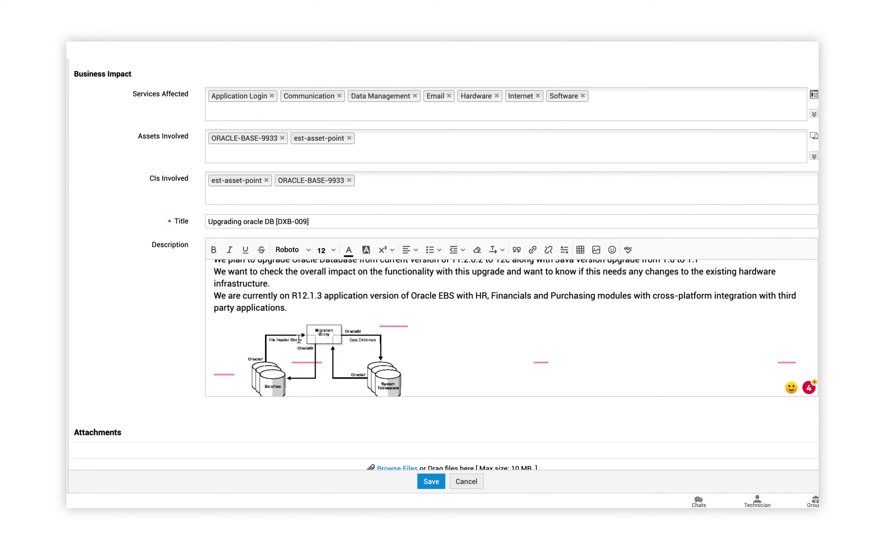
{"action": "scroll", "coordinate": [299, 339], "scroll_direction": "down", "scroll_amount": 1}
{"action": "scroll", "coordinate": [147, 363], "scroll_direction": "down", "scroll_amount": 7}
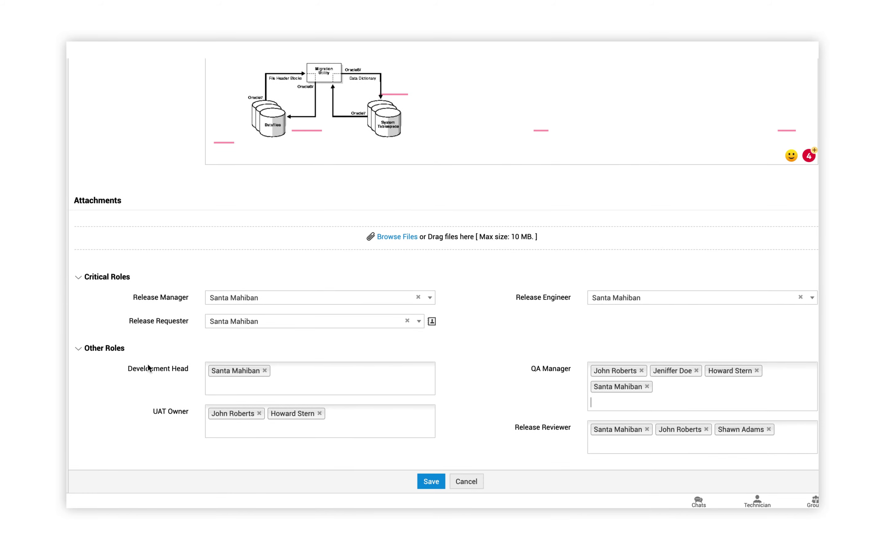
{"action": "left_click", "coordinate": [433, 482]}
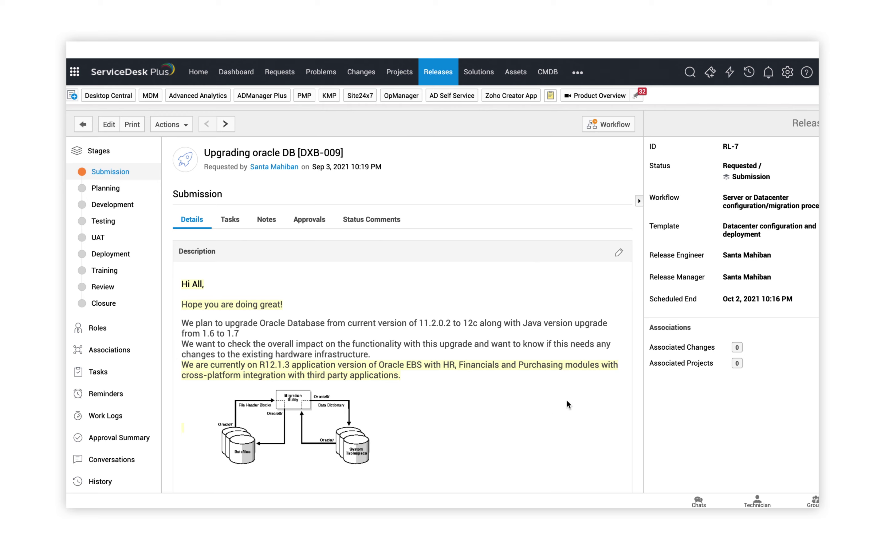
Check the release's workflow, and update its Submission status with the comment "Submission approved" to advance it to Planning.
{"action": "left_click", "coordinate": [613, 127]}
{"action": "left_click", "coordinate": [747, 177]}
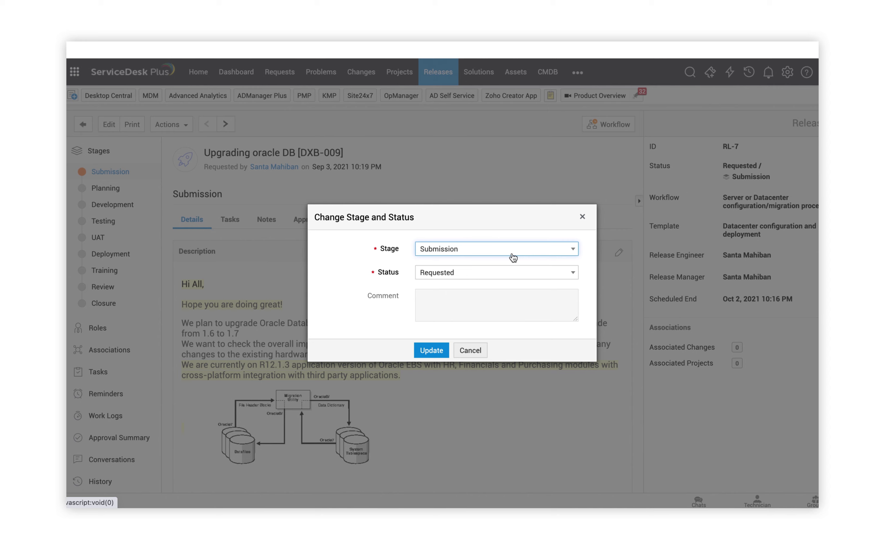
{"action": "left_click", "coordinate": [487, 275]}
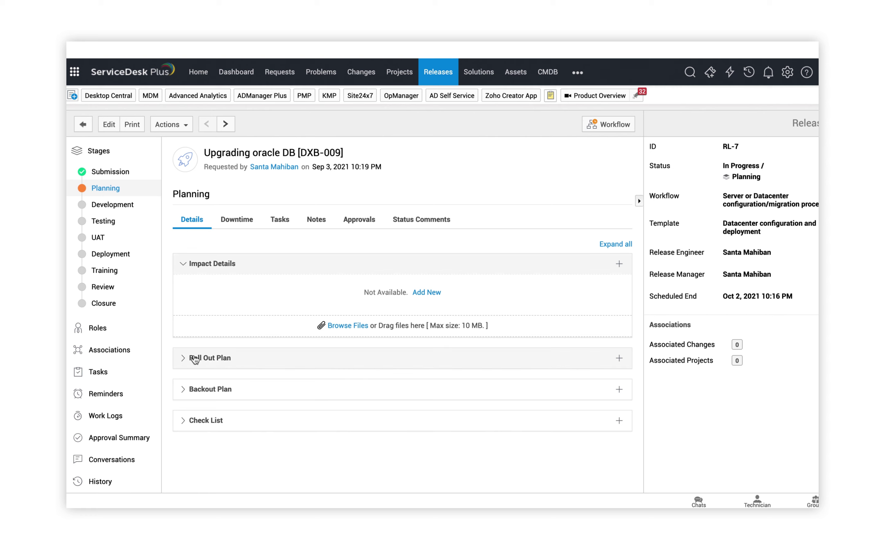
Look at the Roll Out Plan and the other sections in the Planning stage's details.
{"action": "left_click", "coordinate": [182, 359]}
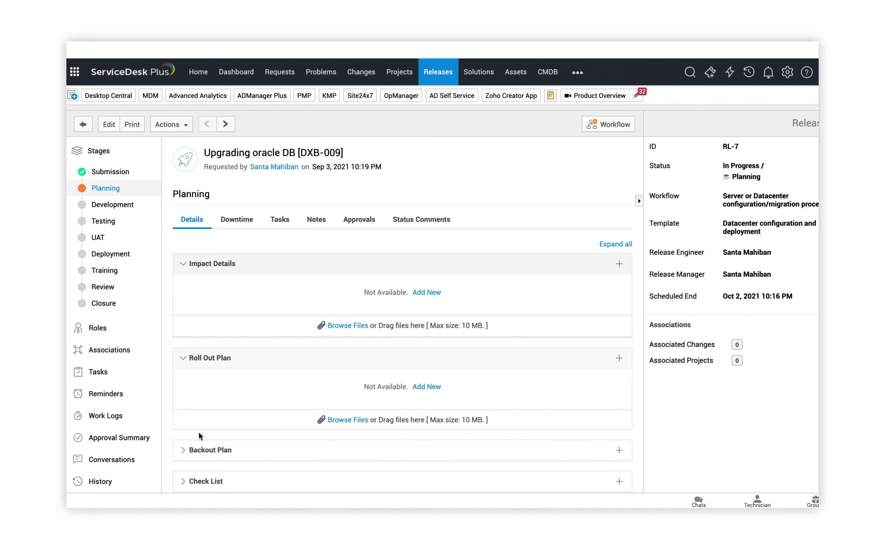
{"action": "scroll", "coordinate": [199, 431], "scroll_direction": "down", "scroll_amount": 2}
{"action": "scroll", "coordinate": [198, 431], "scroll_direction": "up", "scroll_amount": 2}
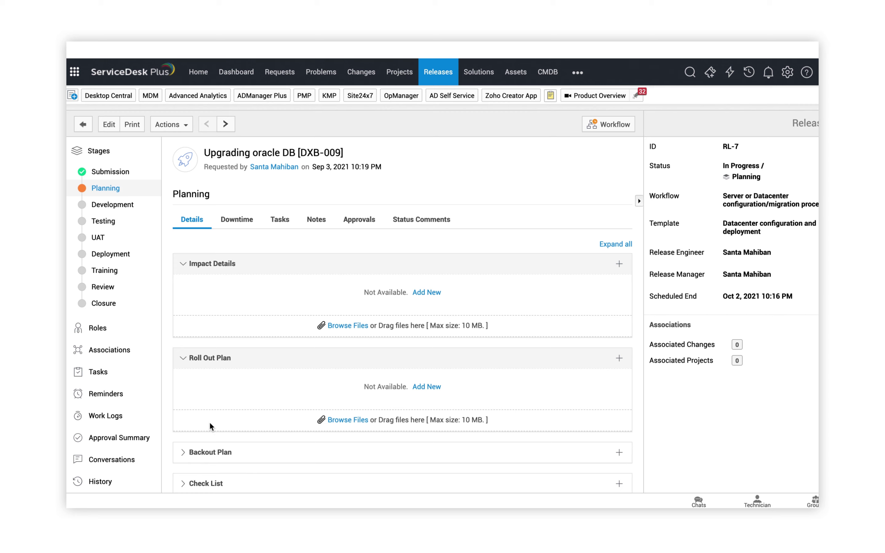
Start a downtime for the Planning stage with the description "Full server rollout" and the type Full ShutDown.
{"action": "left_click", "coordinate": [240, 221]}
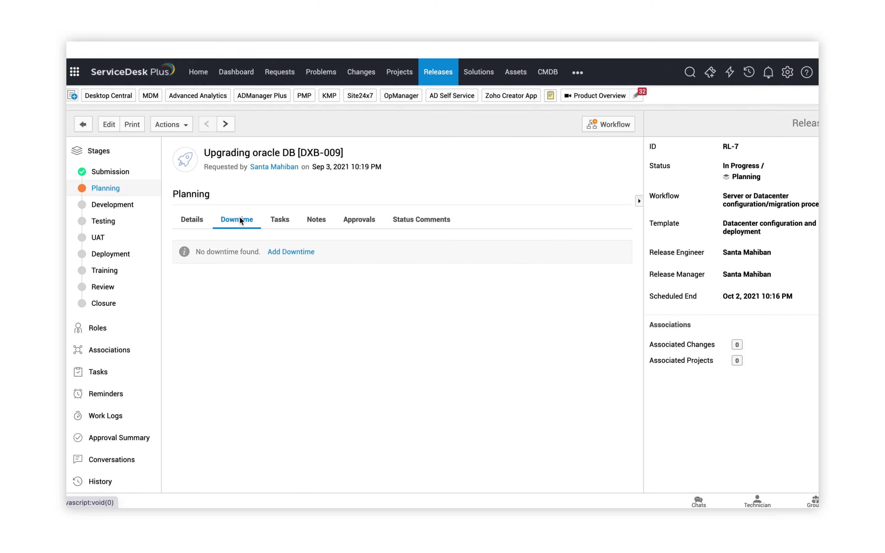
{"action": "left_click", "coordinate": [299, 252]}
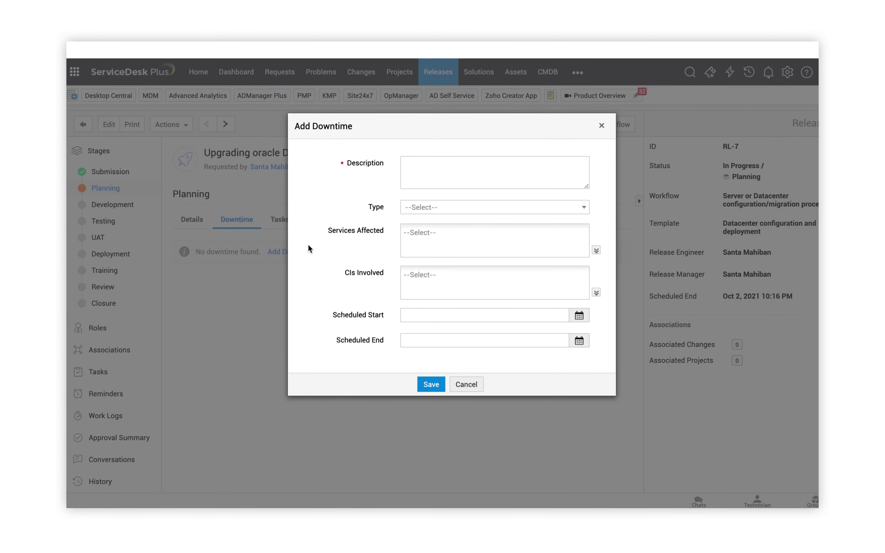
{"action": "left_click", "coordinate": [425, 174]}
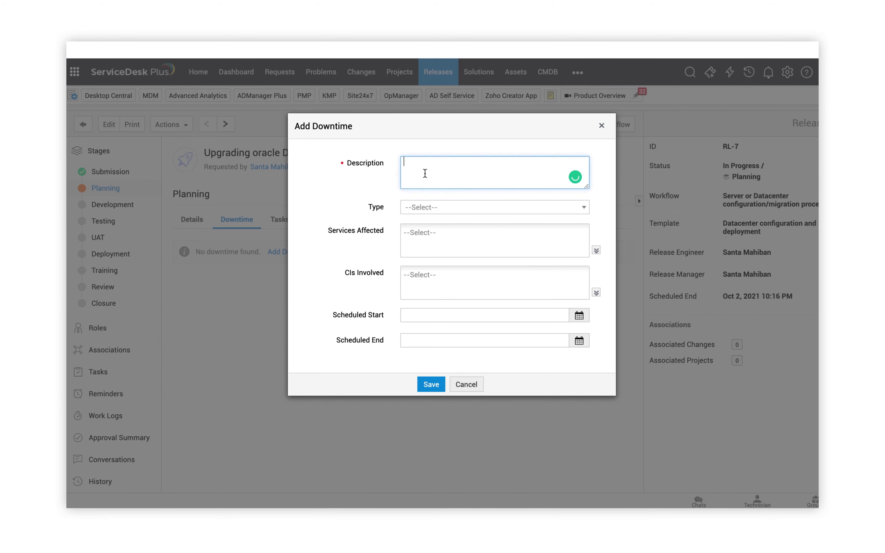
{"action": "type", "text": "Full server rollout"}
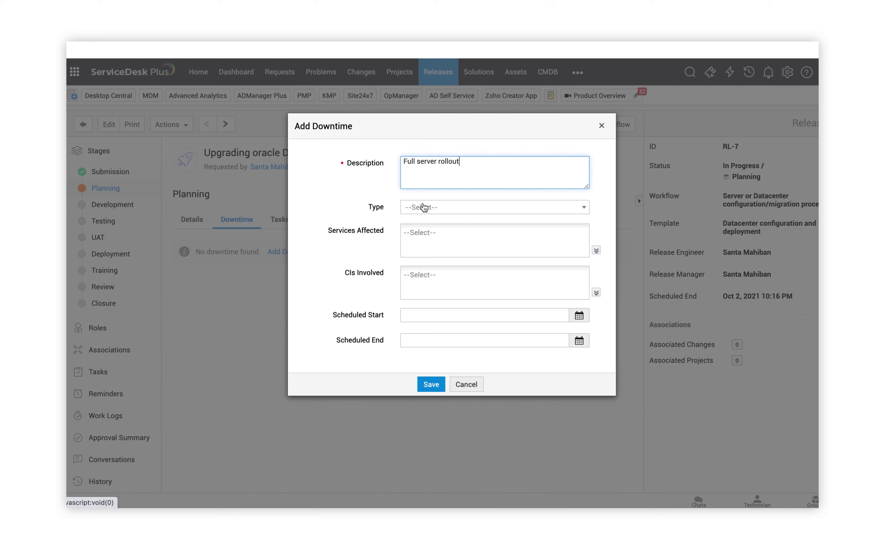
{"action": "left_click", "coordinate": [423, 207]}
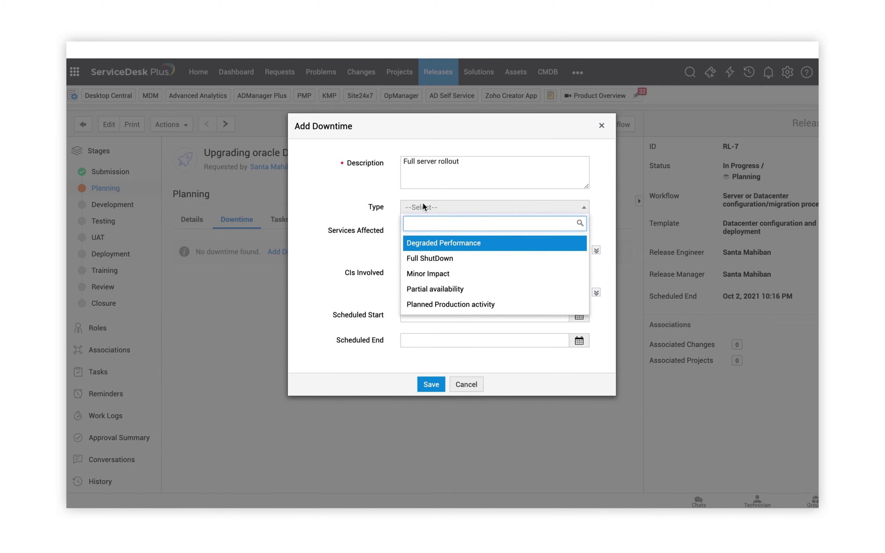
{"action": "left_click", "coordinate": [440, 257]}
Add Application Login, Communication, Data Management and Hardware as the downtime's affected services, and est-asset-point and ORACLE-BASE-9933 as its CIs.
{"action": "left_click", "coordinate": [450, 244]}
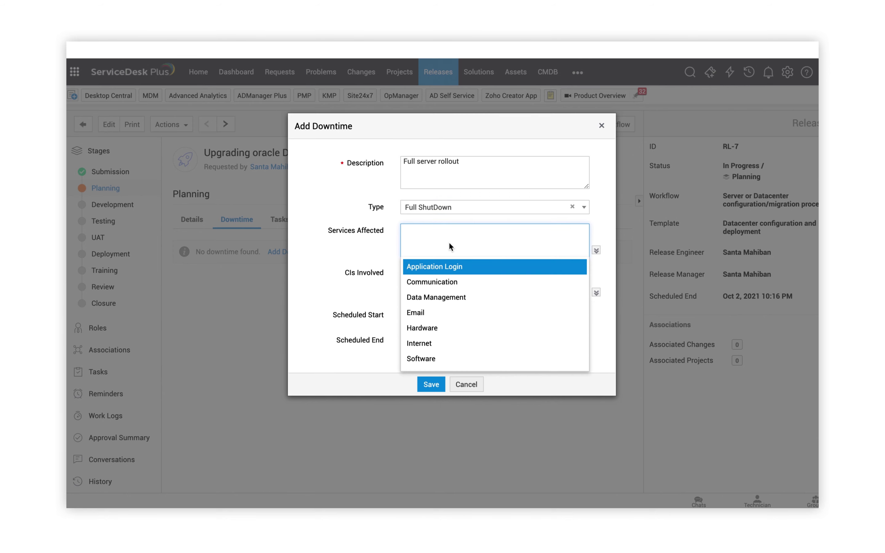
{"action": "left_click", "coordinate": [444, 270]}
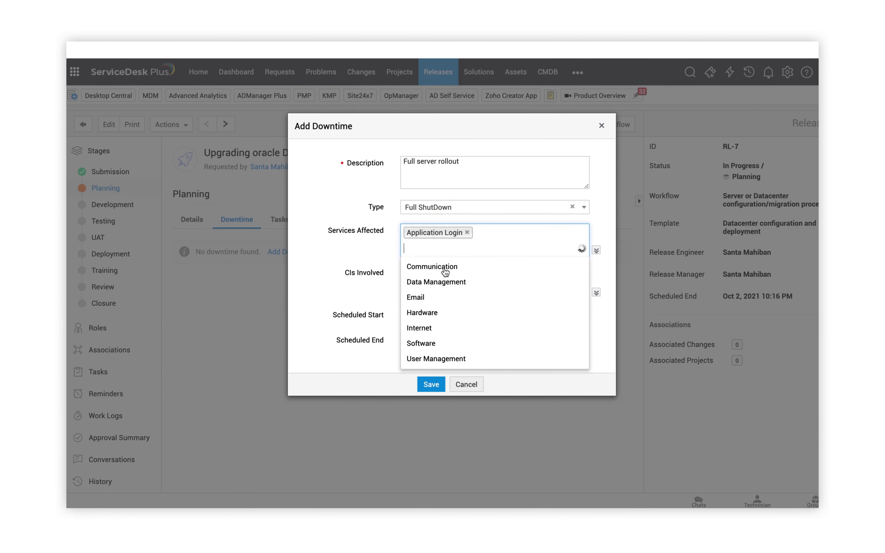
{"action": "left_click", "coordinate": [444, 270]}
{"action": "left_click", "coordinate": [445, 279]}
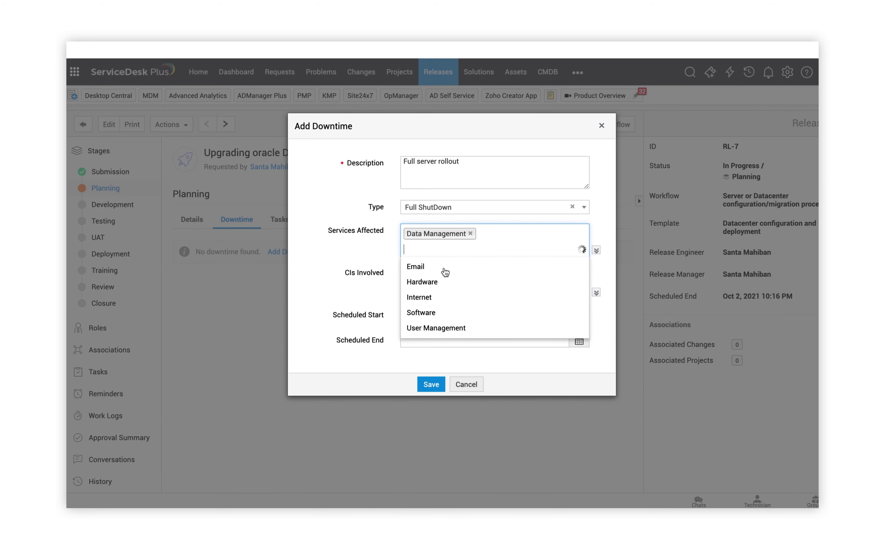
{"action": "left_click", "coordinate": [432, 282]}
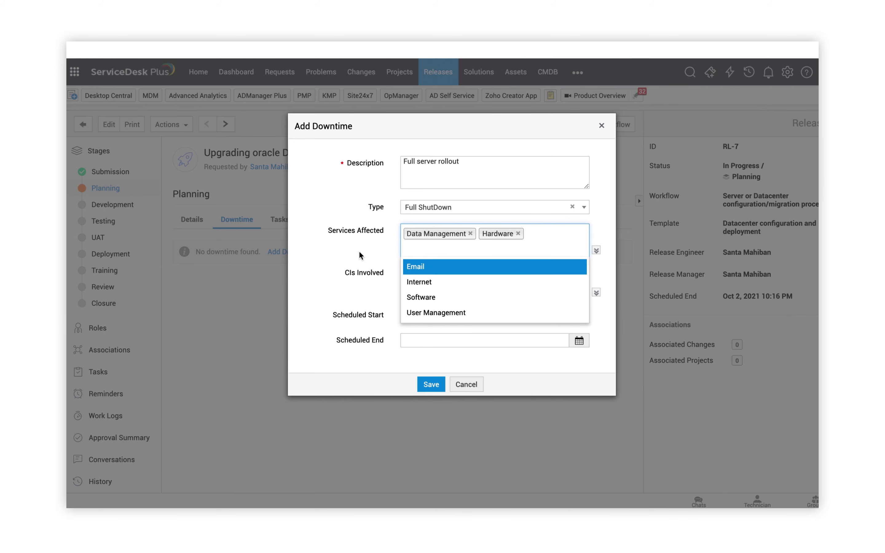
{"action": "left_click", "coordinate": [359, 253]}
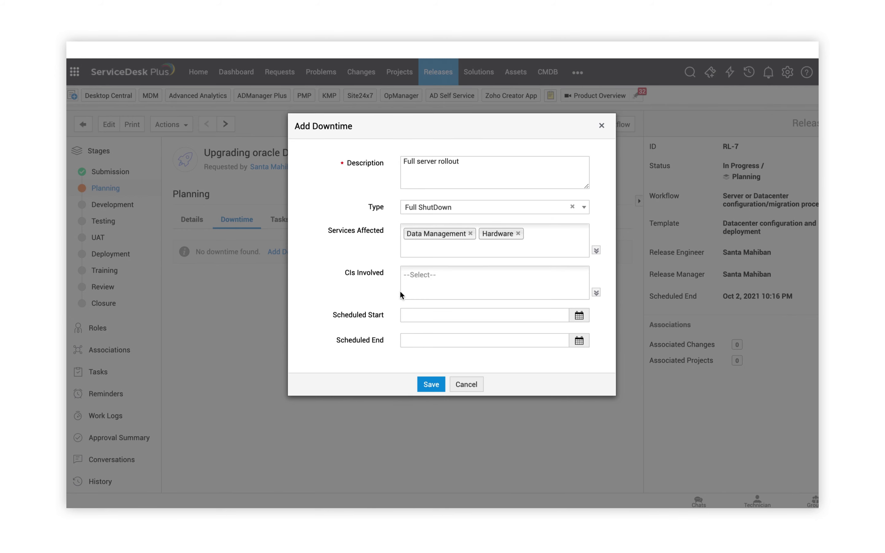
{"action": "left_click", "coordinate": [423, 282]}
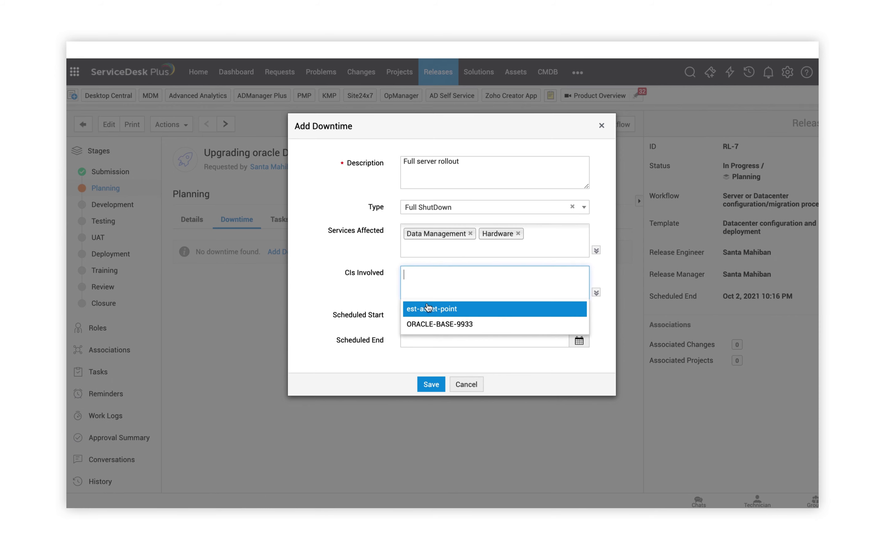
{"action": "left_click", "coordinate": [430, 311]}
{"action": "left_click", "coordinate": [430, 311]}
Schedule the downtime's start for 03 Sep 2021, 22:23, set its scheduled end, and save the downtime.
{"action": "left_click", "coordinate": [580, 317]}
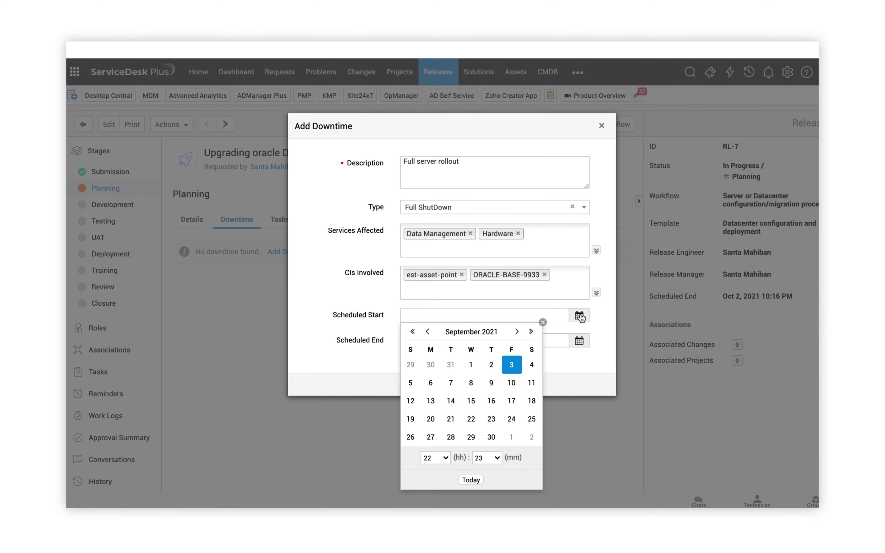
{"action": "left_click", "coordinate": [578, 341]}
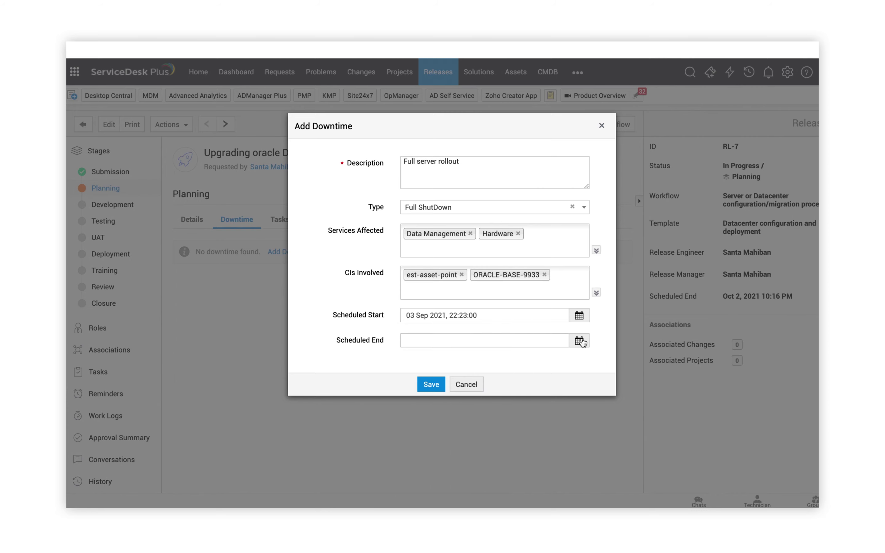
{"action": "left_click", "coordinate": [579, 341]}
{"action": "left_click", "coordinate": [531, 280]}
{"action": "left_click", "coordinate": [431, 384]}
Look through the Planning stage's tasks, notes, approvals and status comments.
{"action": "left_click", "coordinate": [282, 224]}
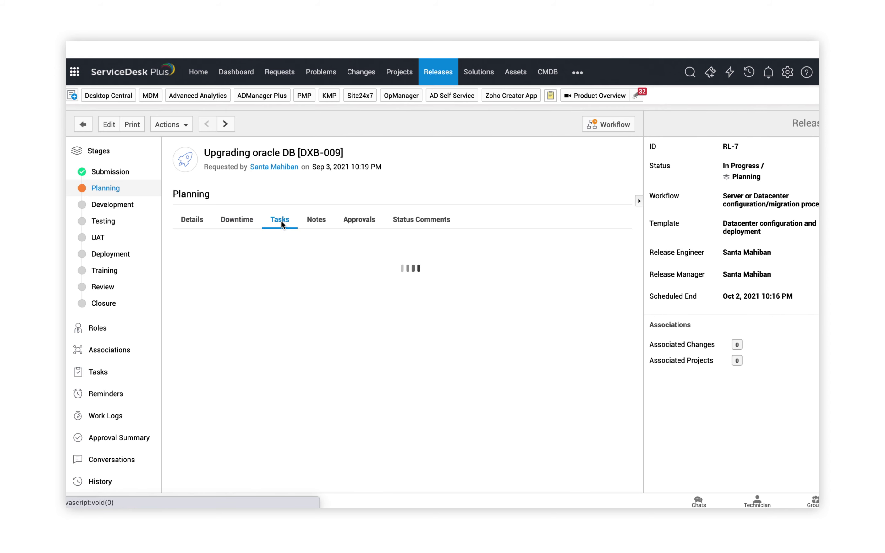
{"action": "left_click", "coordinate": [324, 225]}
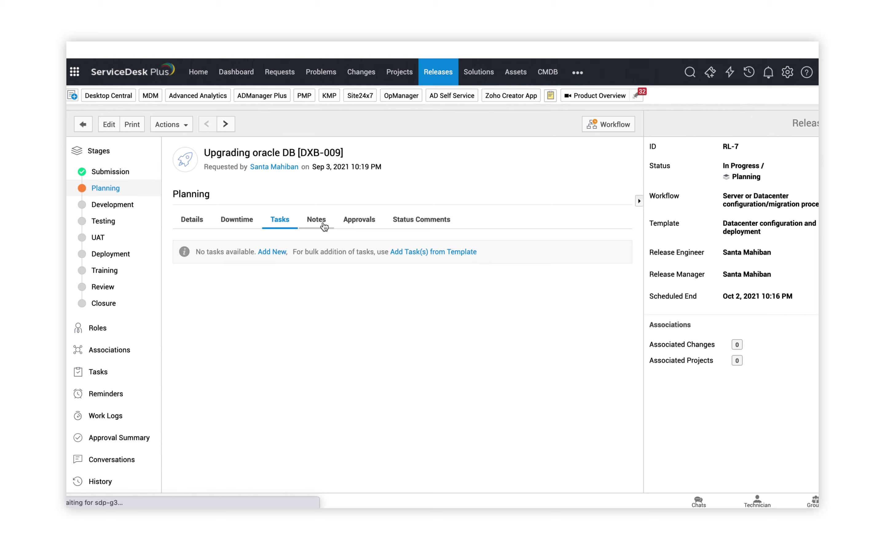
{"action": "left_click", "coordinate": [355, 226]}
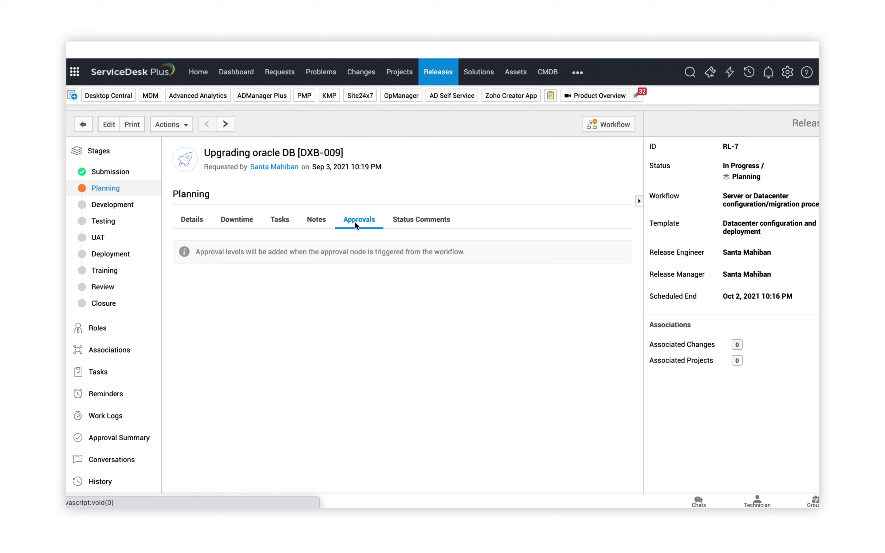
{"action": "left_click", "coordinate": [404, 226]}
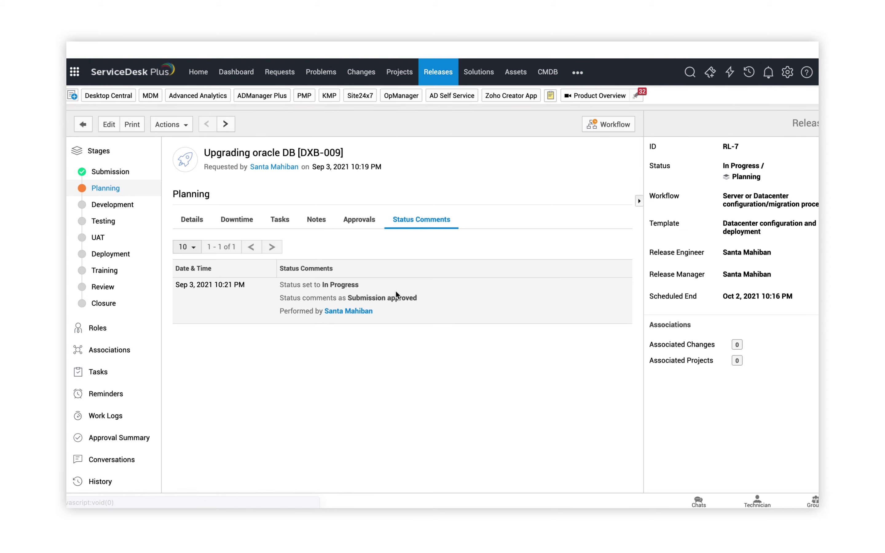
Set the Planning stage's status to Approved with the comment "Planning is completed" and save the change.
{"action": "left_click", "coordinate": [737, 174]}
{"action": "left_click", "coordinate": [474, 273]}
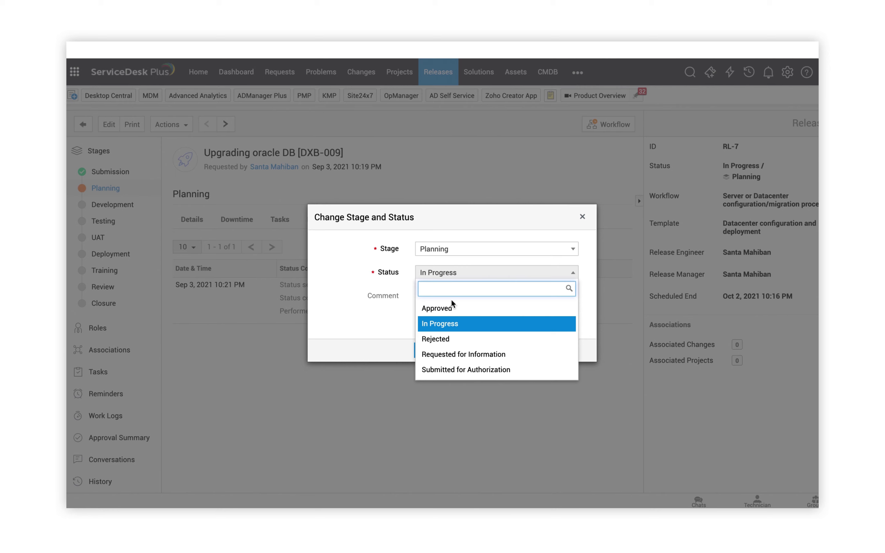
{"action": "left_click", "coordinate": [438, 306]}
{"action": "type", "text": "Planning is completed"}
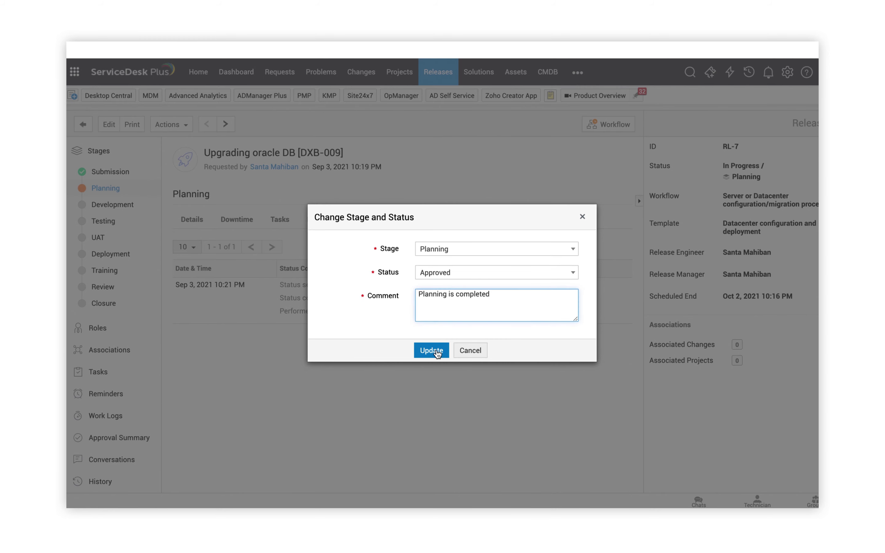
{"action": "left_click", "coordinate": [435, 350]}
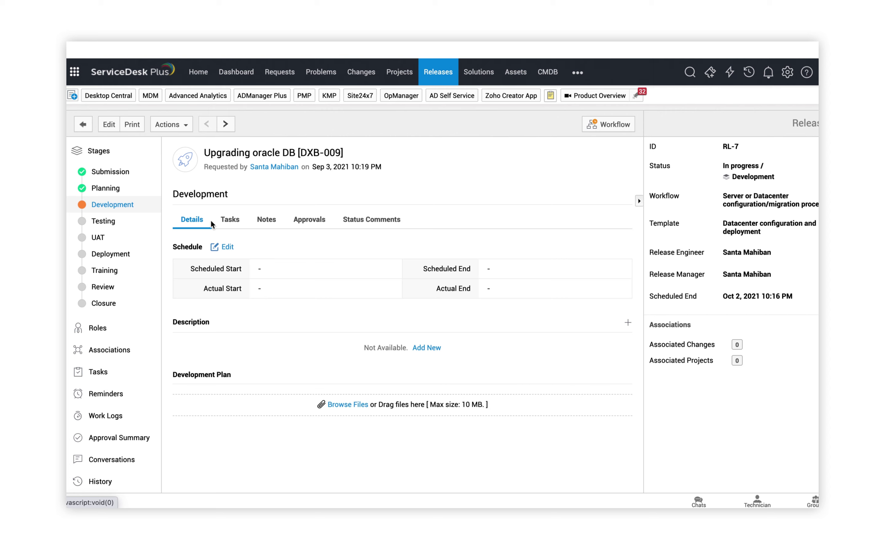
Look through the details of the release's Testing, UAT and Deployment stages.
{"action": "left_click", "coordinate": [112, 228]}
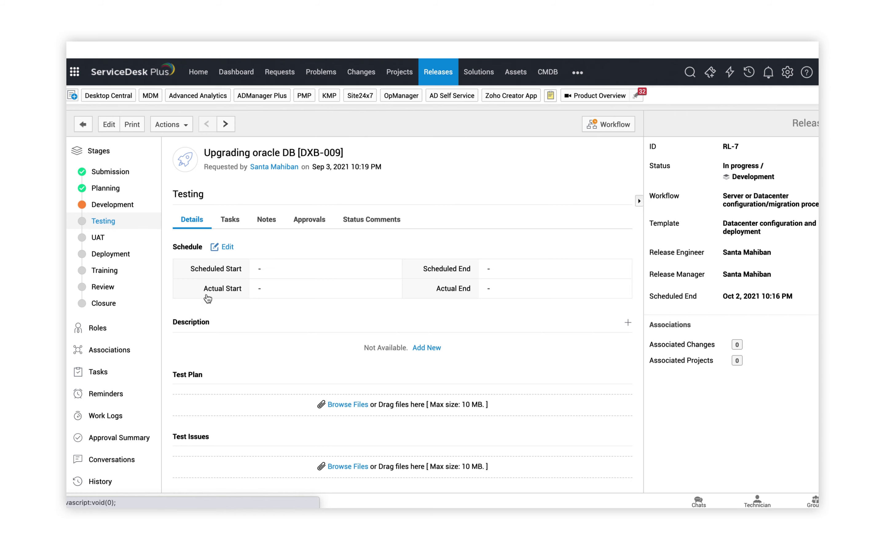
{"action": "scroll", "coordinate": [231, 331], "scroll_direction": "down", "scroll_amount": 1}
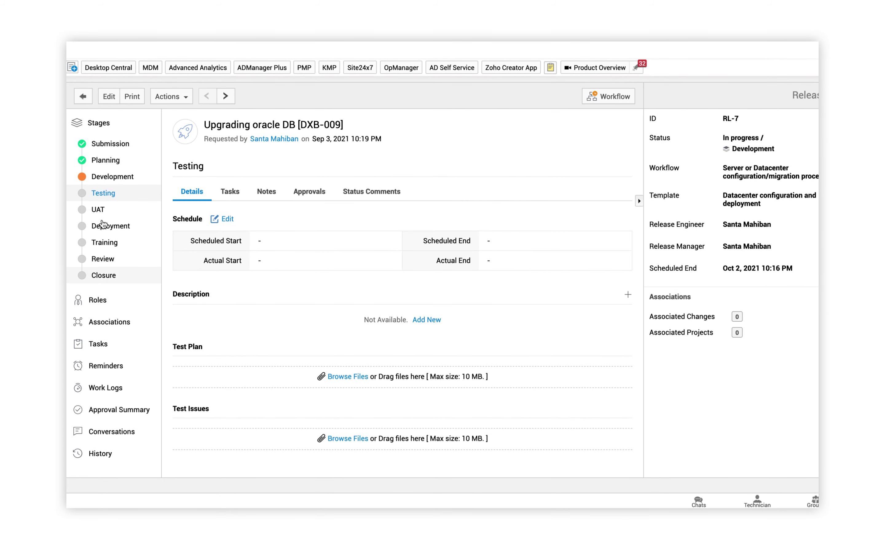
{"action": "left_click", "coordinate": [98, 209]}
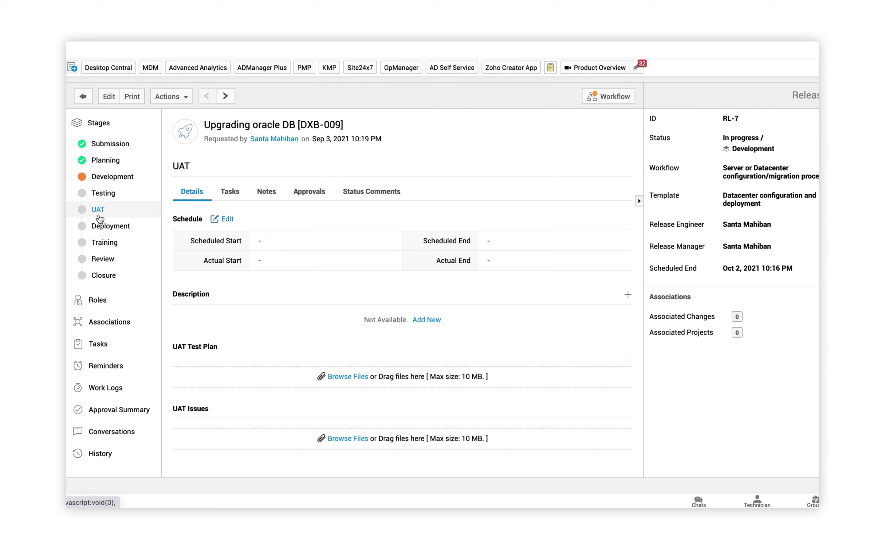
{"action": "left_click", "coordinate": [104, 230]}
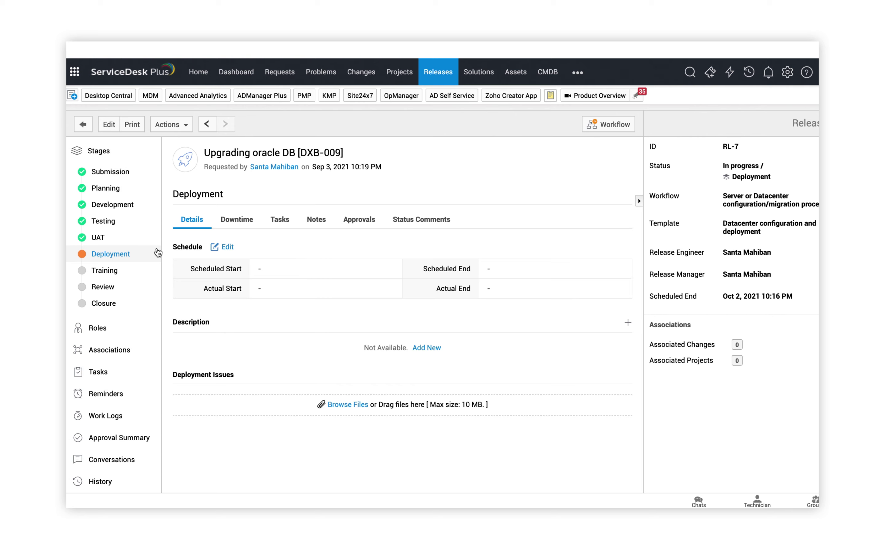
Compare the downtime listed under the Deployment stage with the one scheduled in the Planning stage.
{"action": "left_click", "coordinate": [250, 221]}
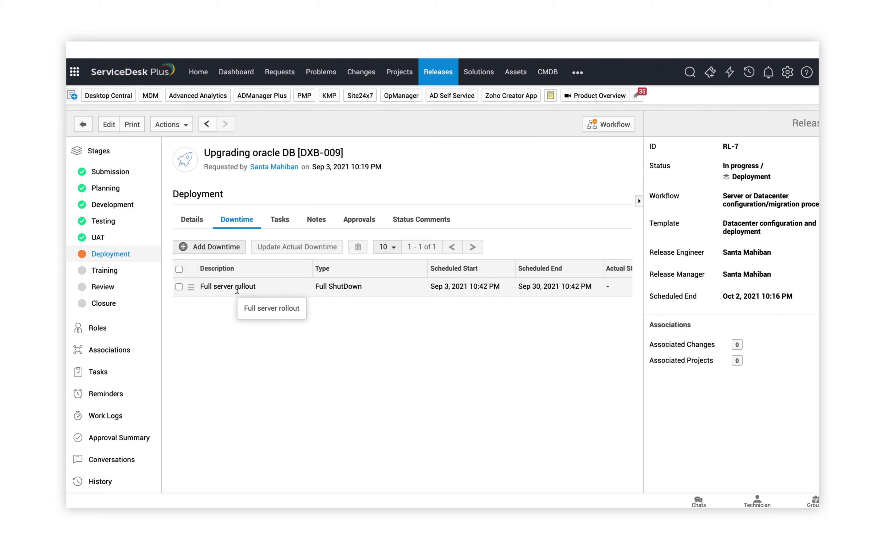
{"action": "left_click", "coordinate": [106, 188]}
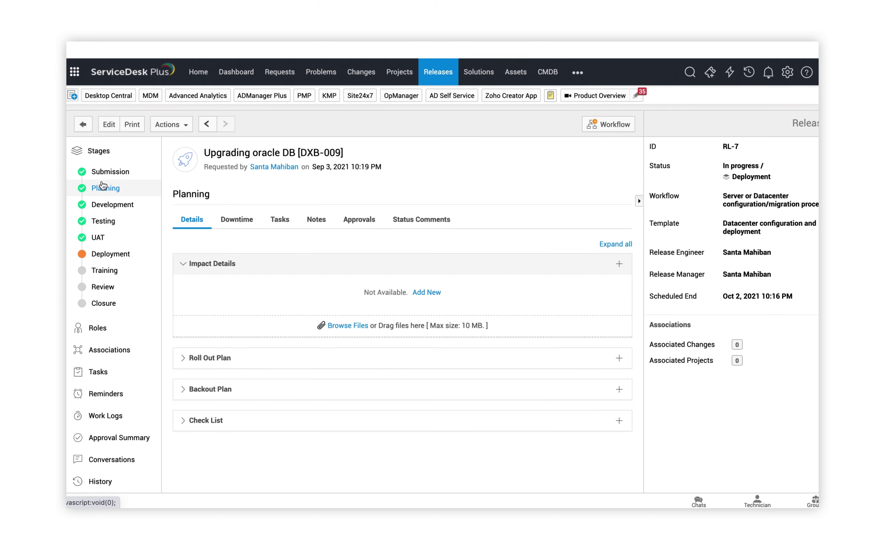
{"action": "left_click", "coordinate": [238, 221]}
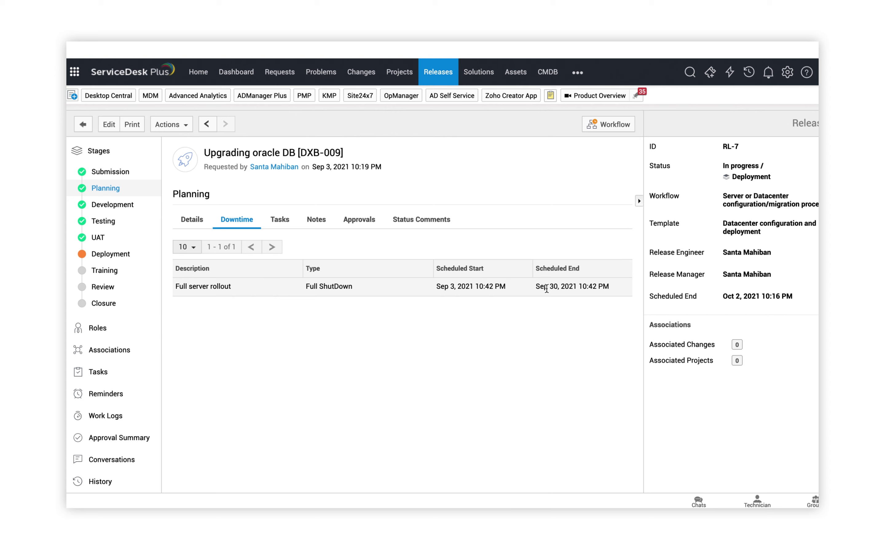
{"action": "left_click", "coordinate": [124, 253]}
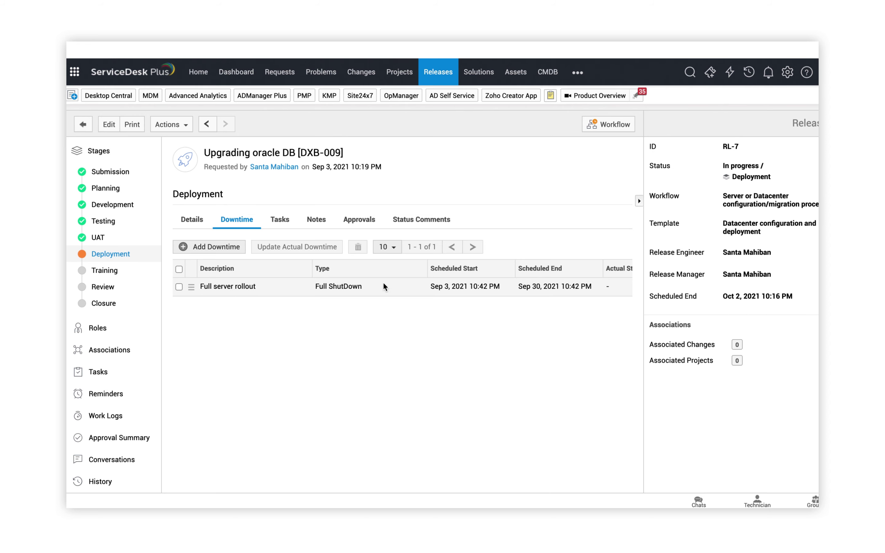
Set the Full server rollout downtime's actual start to 10 Sep 2021, 22:46 and actual end to 17 Sep 2021, 22:46, and save it.
{"action": "left_click", "coordinate": [191, 288]}
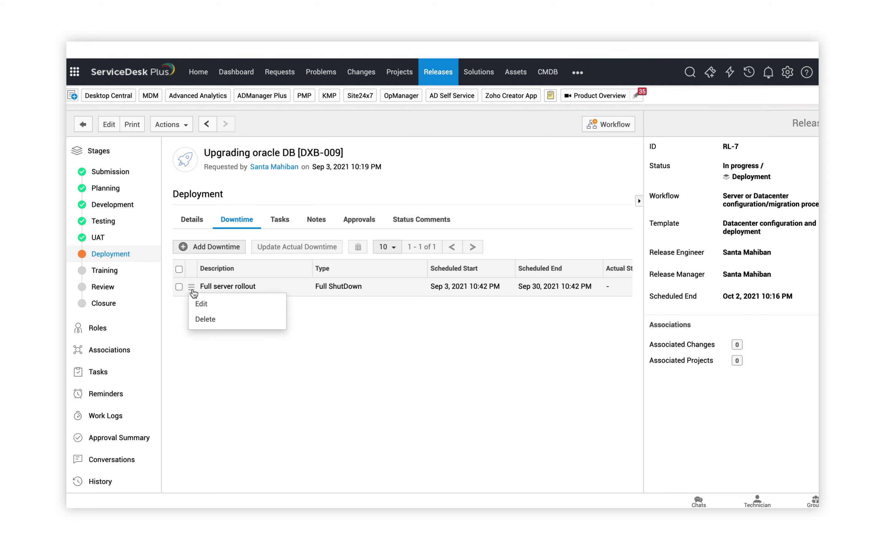
{"action": "left_click", "coordinate": [206, 302]}
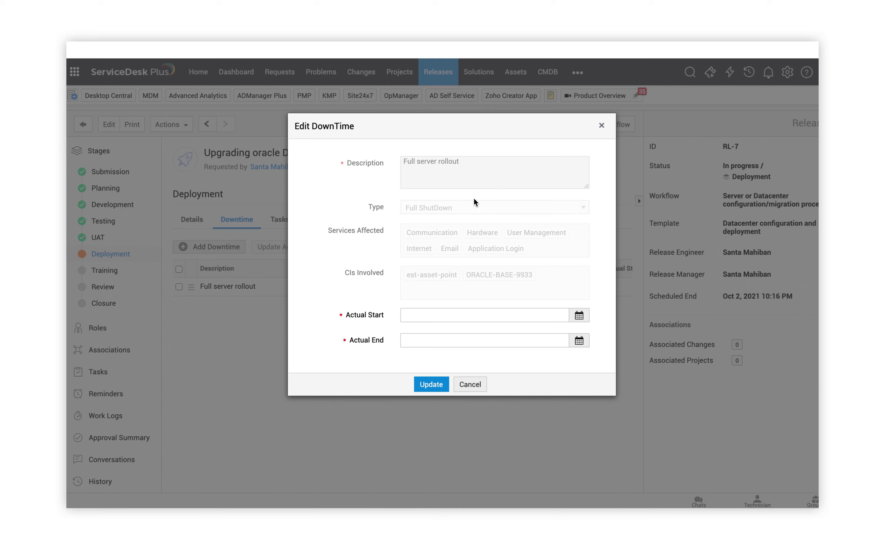
{"action": "left_click", "coordinate": [578, 317]}
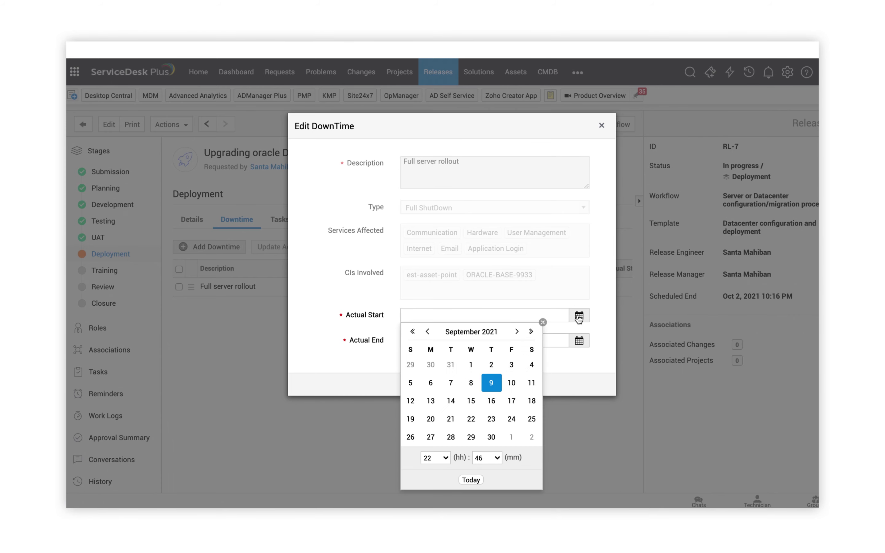
{"action": "left_click", "coordinate": [512, 382]}
{"action": "left_click", "coordinate": [579, 340]}
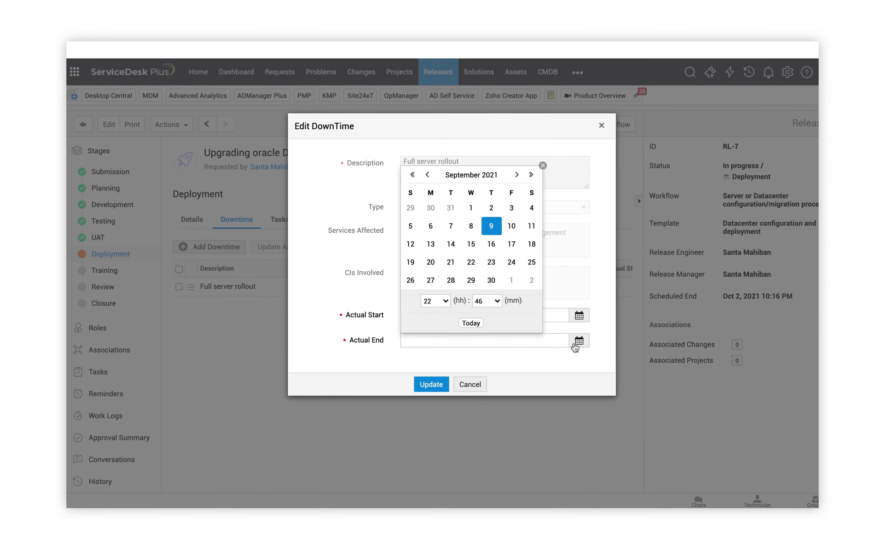
{"action": "left_click", "coordinate": [511, 245]}
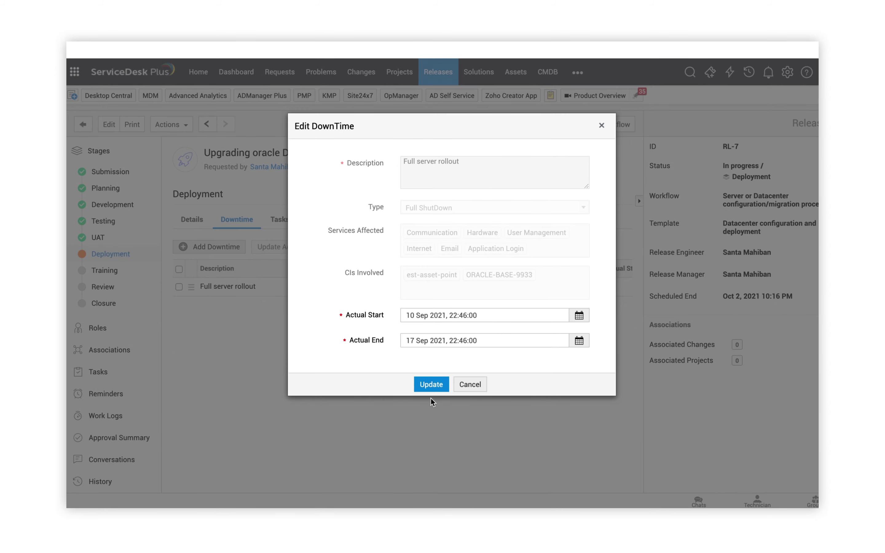
{"action": "left_click", "coordinate": [431, 384]}
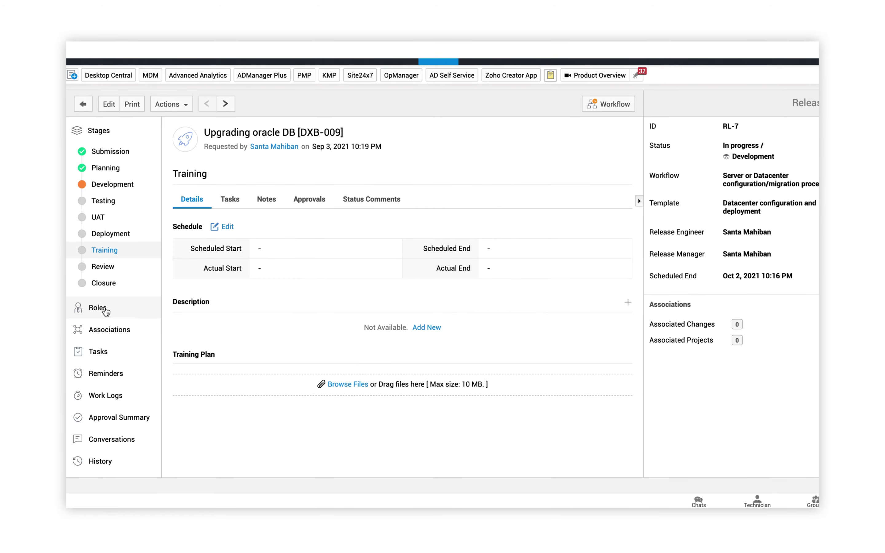
Associate the existing shutdown process project with the Upgrading Oracle DB release.
{"action": "left_click", "coordinate": [105, 311]}
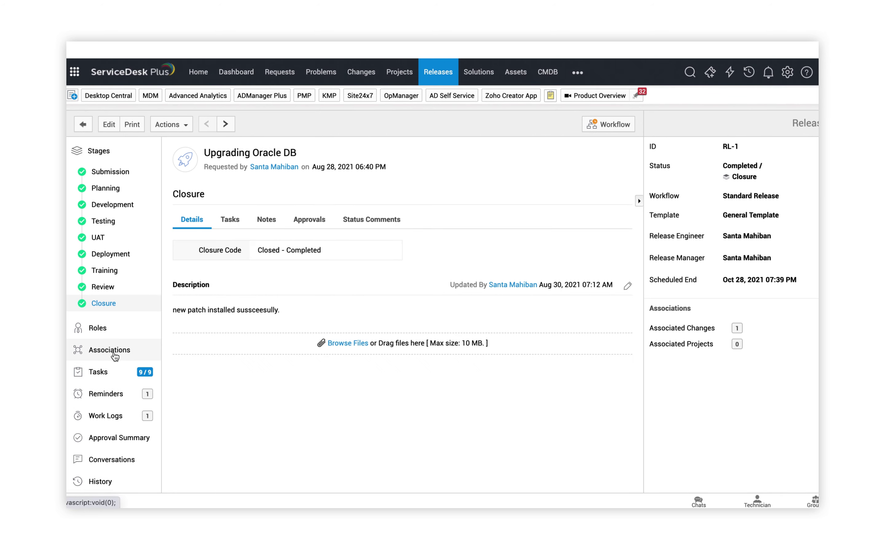
{"action": "left_click", "coordinate": [114, 353]}
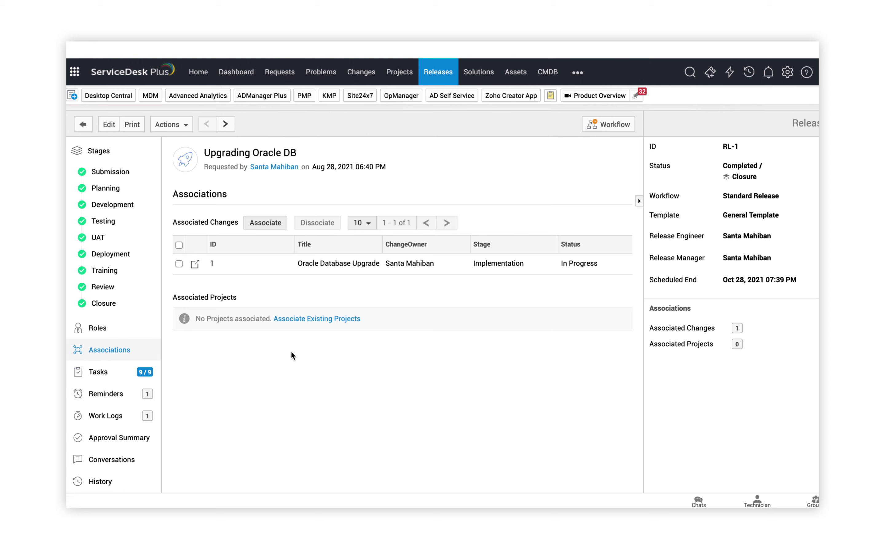
{"action": "left_click", "coordinate": [299, 320]}
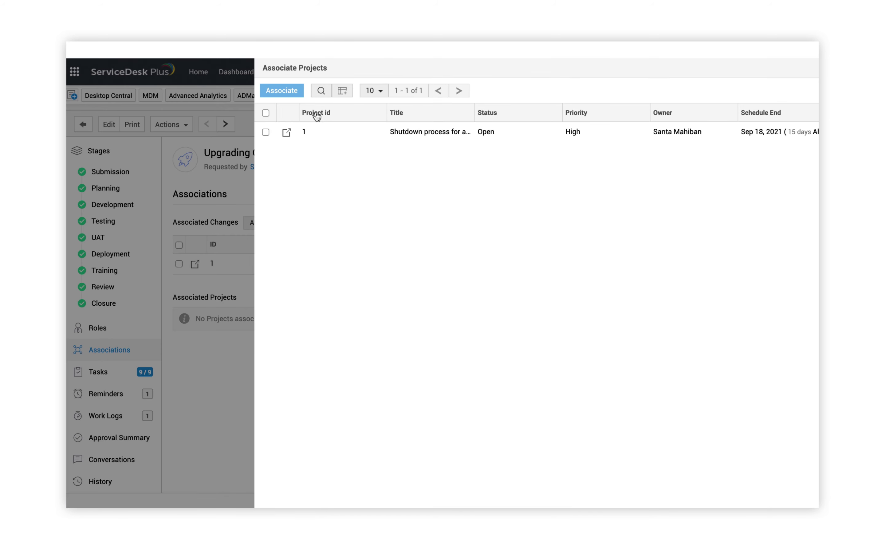
{"action": "left_click", "coordinate": [266, 113]}
{"action": "left_click", "coordinate": [402, 93]}
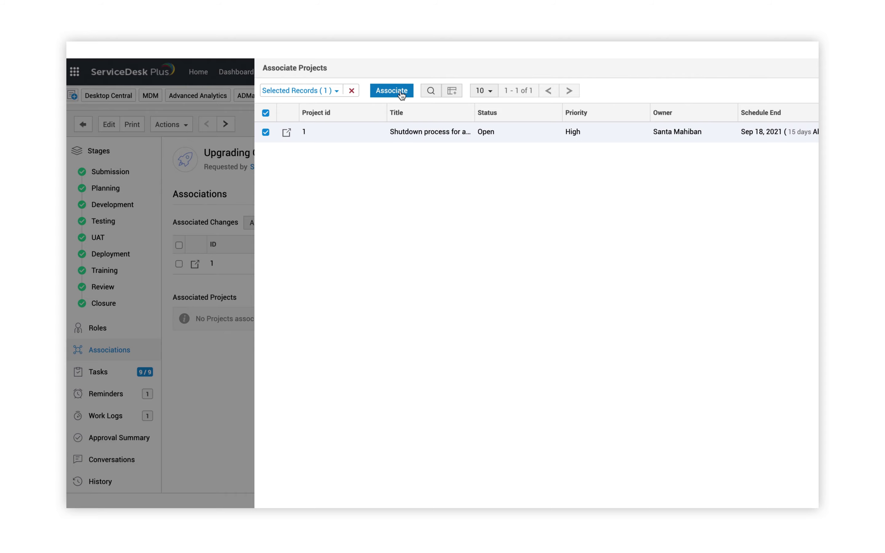
Review the Upgrading Oracle DB release's tasks, reminders, work logs and approval summary.
{"action": "left_click", "coordinate": [94, 372]}
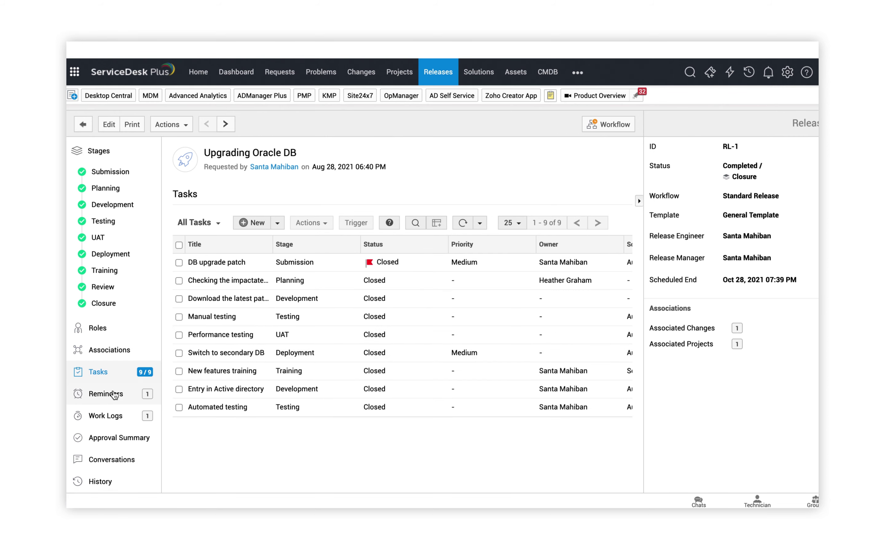
{"action": "left_click", "coordinate": [115, 394]}
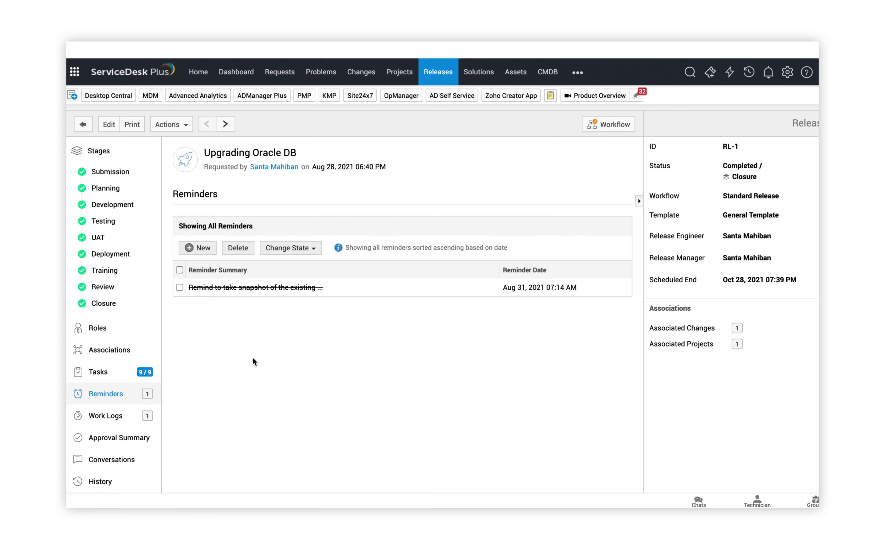
{"action": "scroll", "coordinate": [252, 357], "scroll_direction": "down", "scroll_amount": 1}
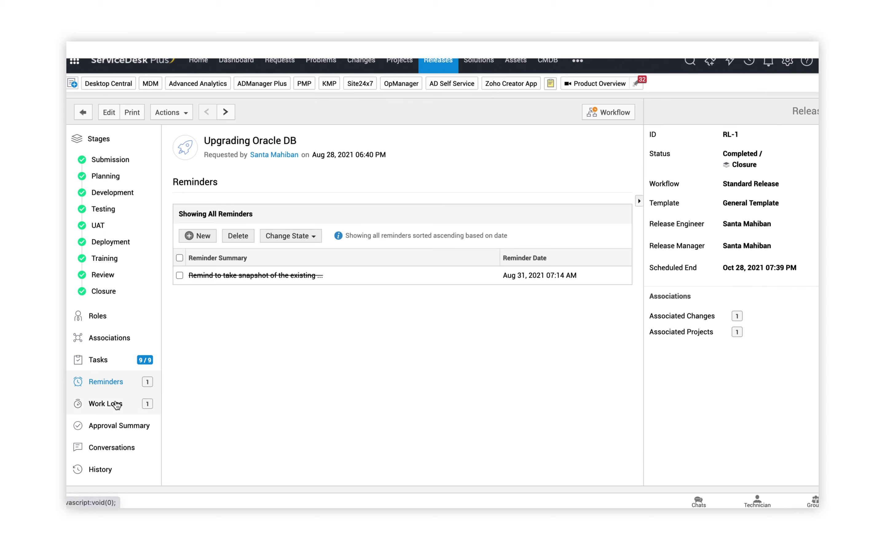
{"action": "left_click", "coordinate": [106, 403]}
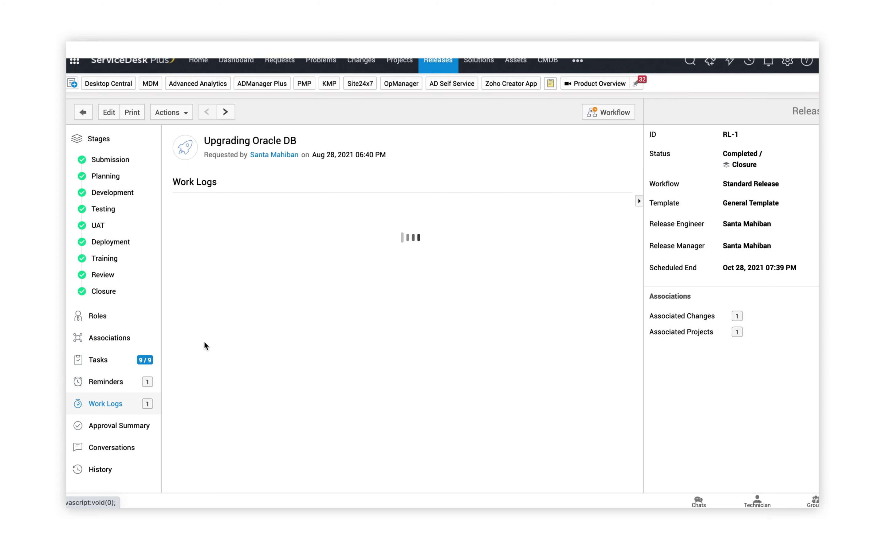
{"action": "left_click", "coordinate": [134, 426]}
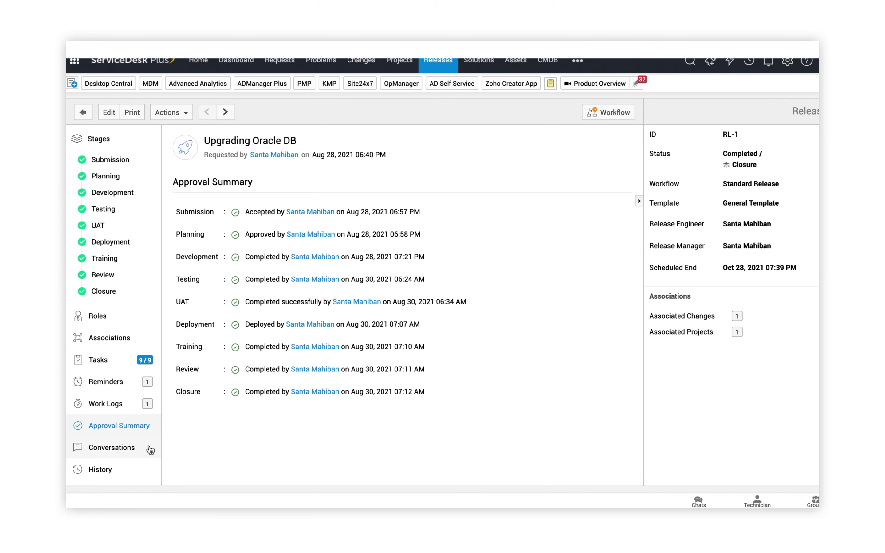
View the release's conversations and include system notifications in the filter.
{"action": "left_click", "coordinate": [124, 451]}
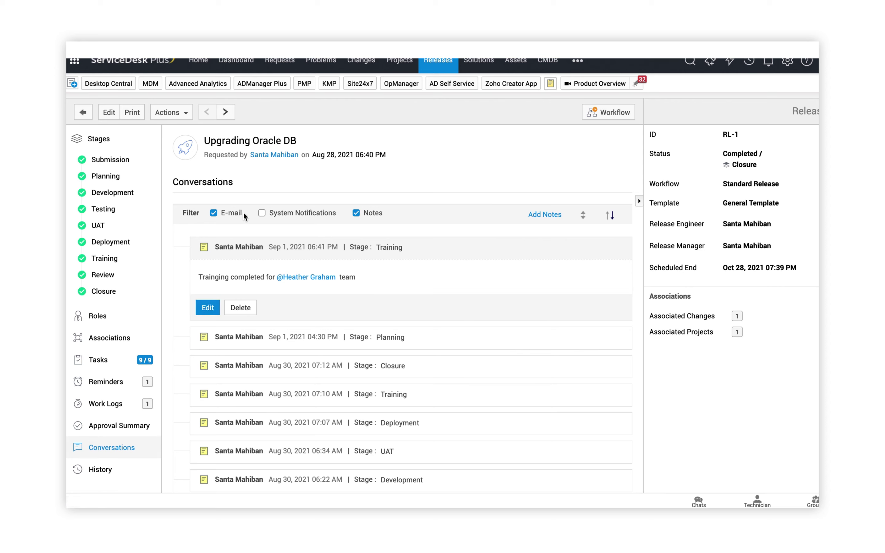
{"action": "left_click", "coordinate": [261, 214]}
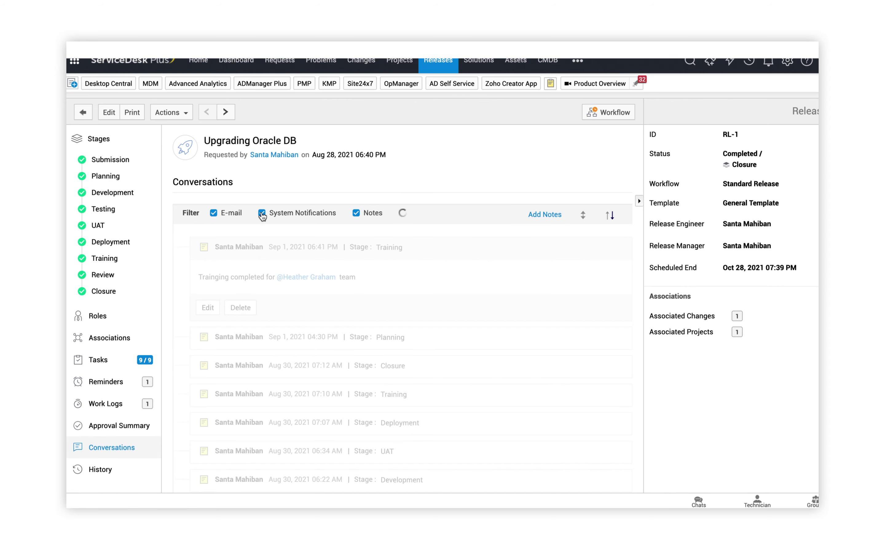
{"action": "left_click", "coordinate": [332, 256]}
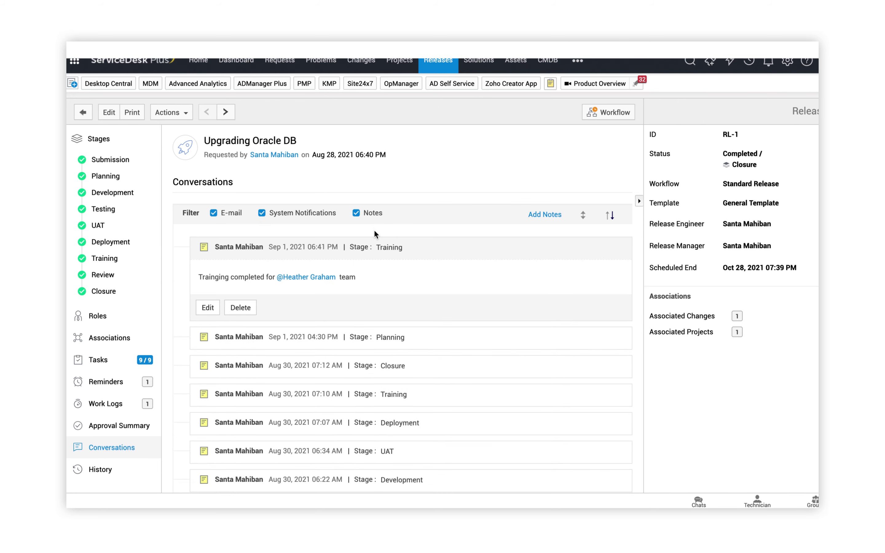
Examine the Upgrading Oracle DB release's history of operations.
{"action": "left_click", "coordinate": [94, 472]}
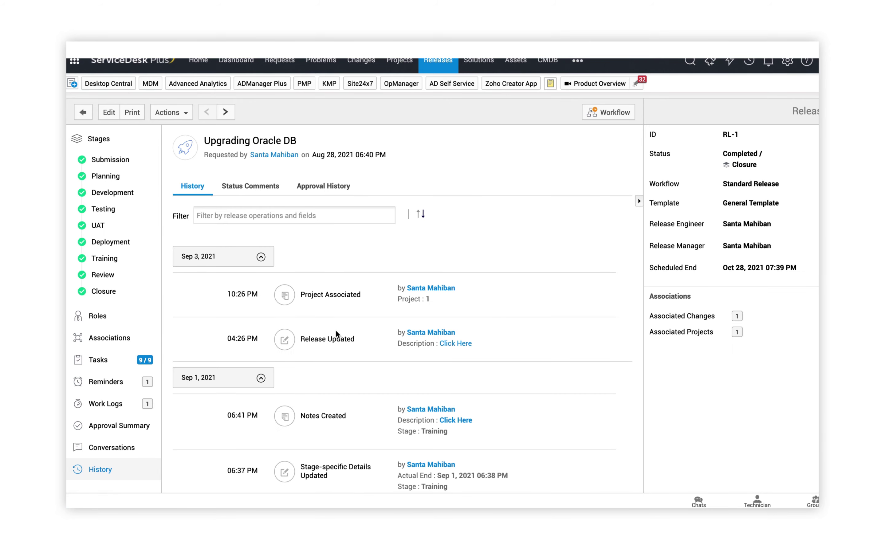
{"action": "scroll", "coordinate": [335, 330], "scroll_direction": "down", "scroll_amount": 2}
{"action": "scroll", "coordinate": [336, 330], "scroll_direction": "up", "scroll_amount": 2}
Open the changes available for association with the Upgrading Oracle DB release and select all of them.
{"action": "left_click", "coordinate": [175, 124]}
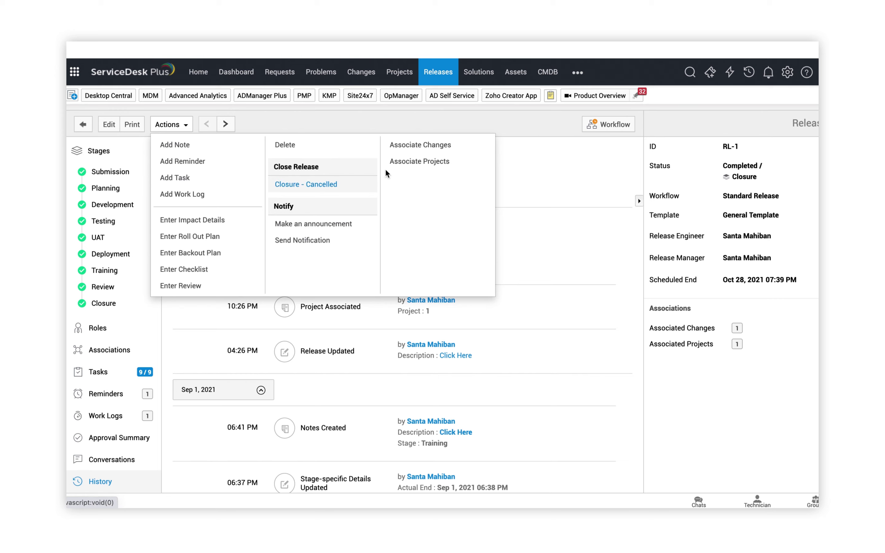
{"action": "left_click", "coordinate": [403, 150]}
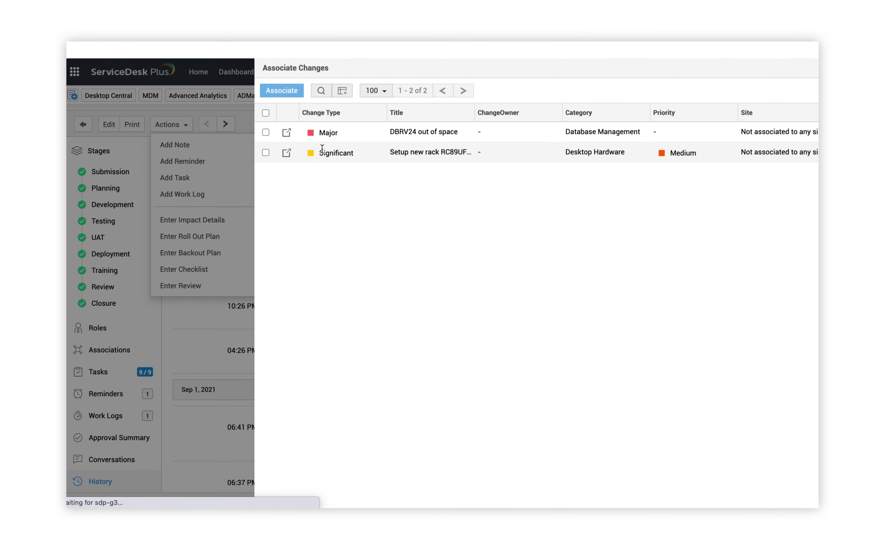
{"action": "left_click", "coordinate": [266, 113]}
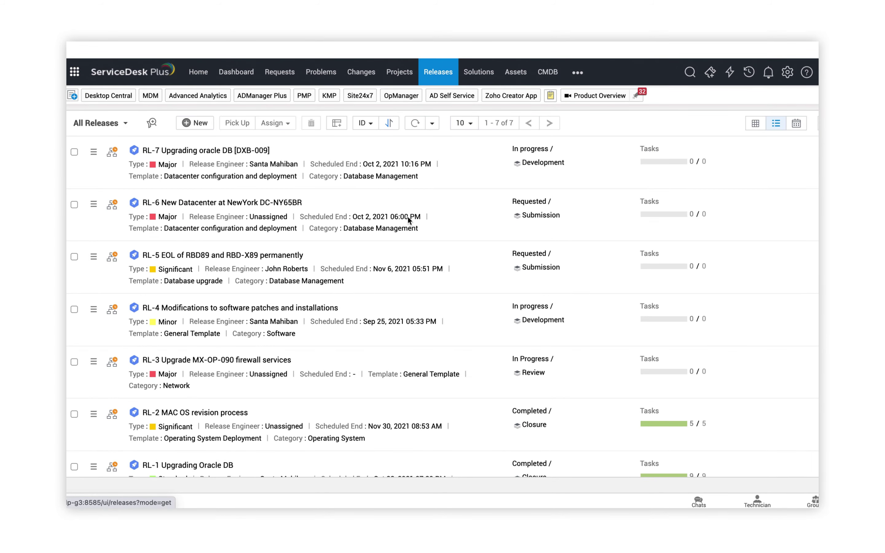
Look over the list of all releases with their stages, statuses and task progress.
{"action": "scroll", "coordinate": [406, 238], "scroll_direction": "down", "scroll_amount": 2}
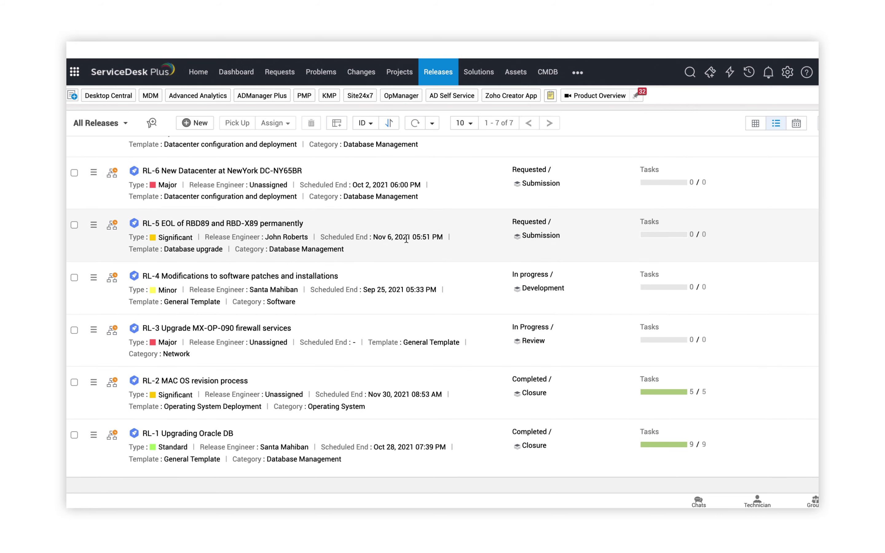
{"action": "scroll", "coordinate": [406, 238], "scroll_direction": "up", "scroll_amount": 2}
{"action": "scroll", "coordinate": [268, 217], "scroll_direction": "up", "scroll_amount": 1}
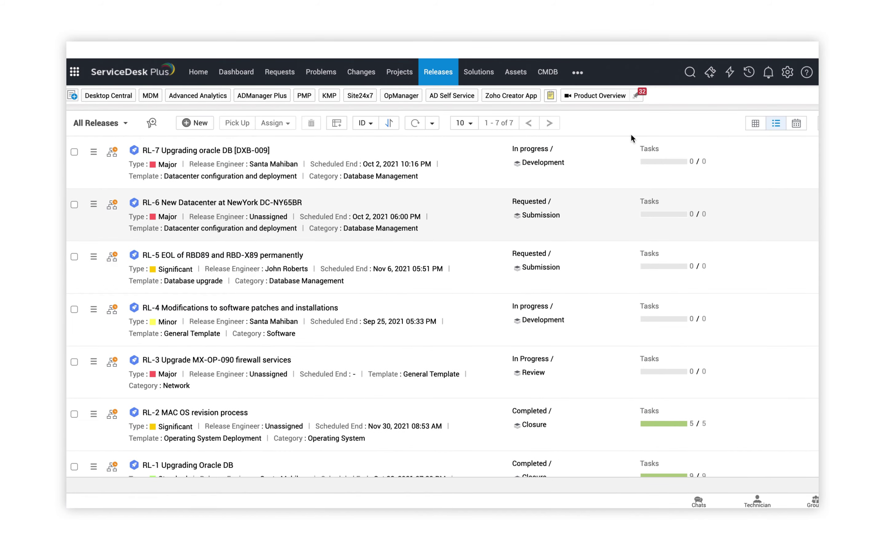
View all releases in the table and monthly calendar layouts, previewing the Upgrading Oracle DB entry's schedule, and return to the list layout.
{"action": "left_click", "coordinate": [760, 126]}
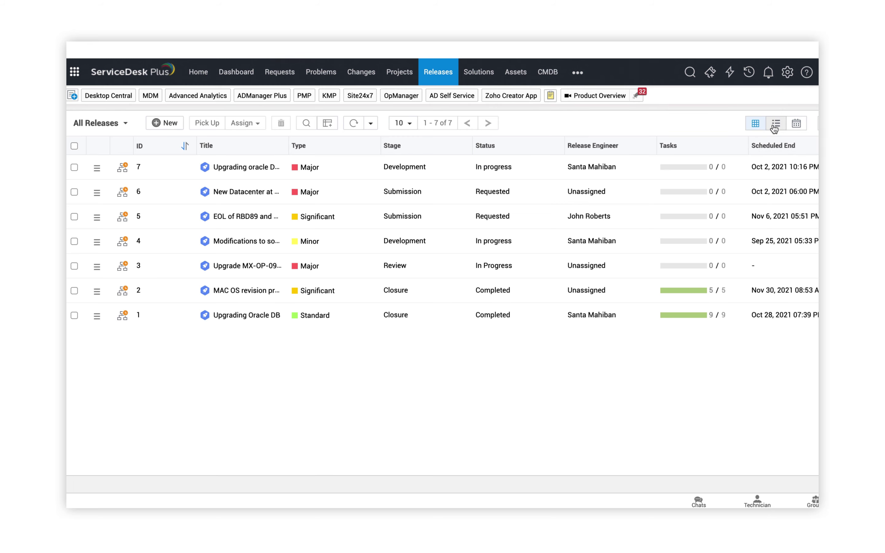
{"action": "left_click", "coordinate": [775, 126]}
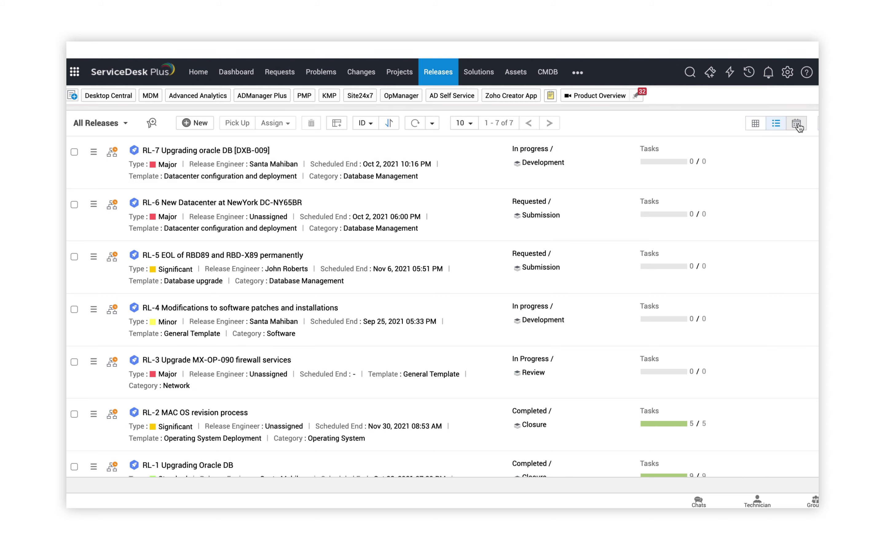
{"action": "left_click", "coordinate": [797, 125]}
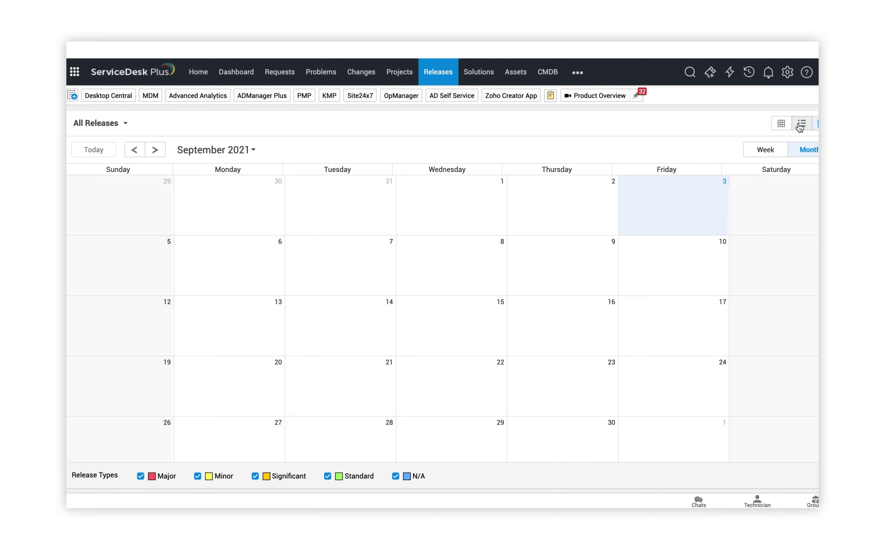
{"action": "scroll", "coordinate": [580, 357], "scroll_direction": "down", "scroll_amount": 1}
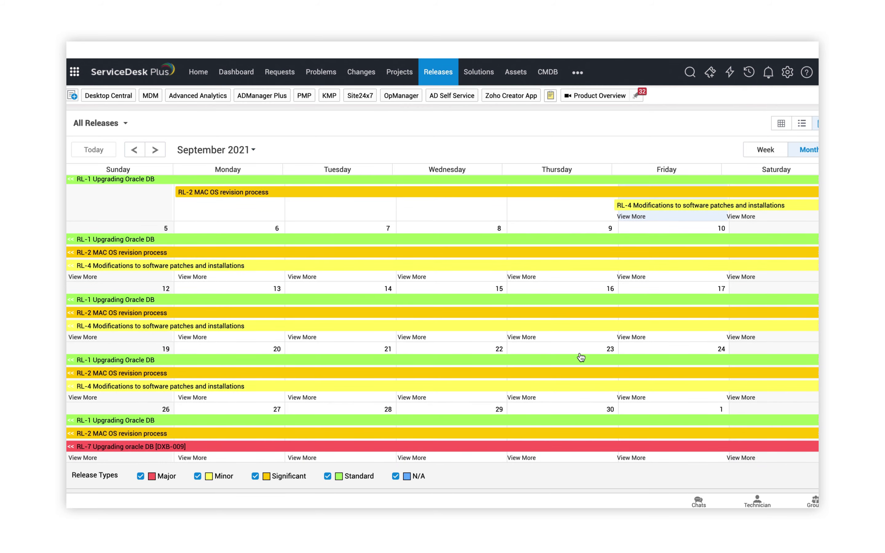
{"action": "mouse_move", "coordinate": [472, 364]}
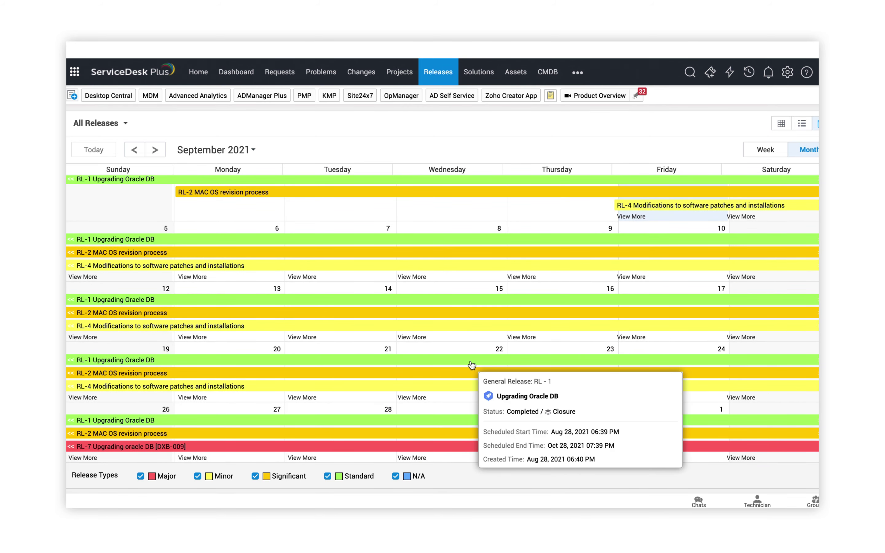
{"action": "left_click", "coordinate": [800, 124]}
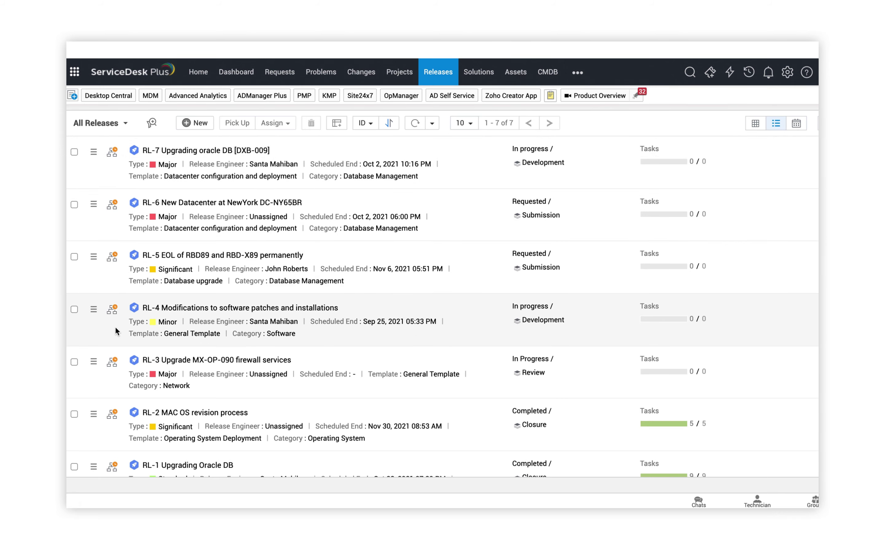
Examine the advanced filter options for the releases, close them without applying a filter, and look over the rest of the list.
{"action": "left_click", "coordinate": [152, 127]}
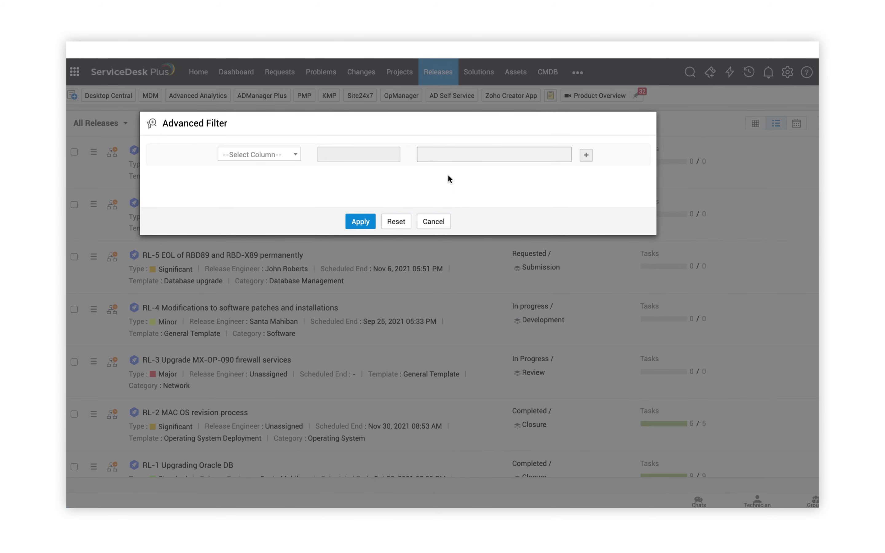
{"action": "left_click", "coordinate": [433, 222]}
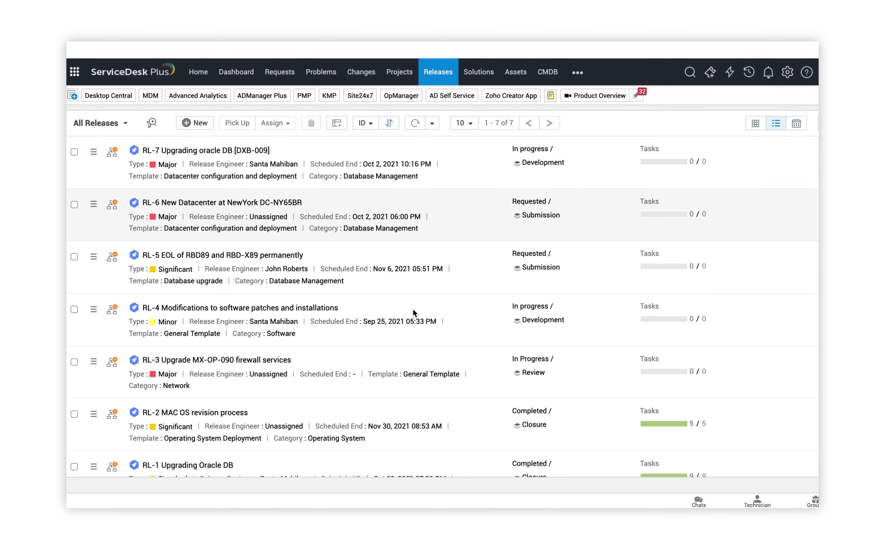
{"action": "scroll", "coordinate": [413, 312], "scroll_direction": "down", "scroll_amount": 1}
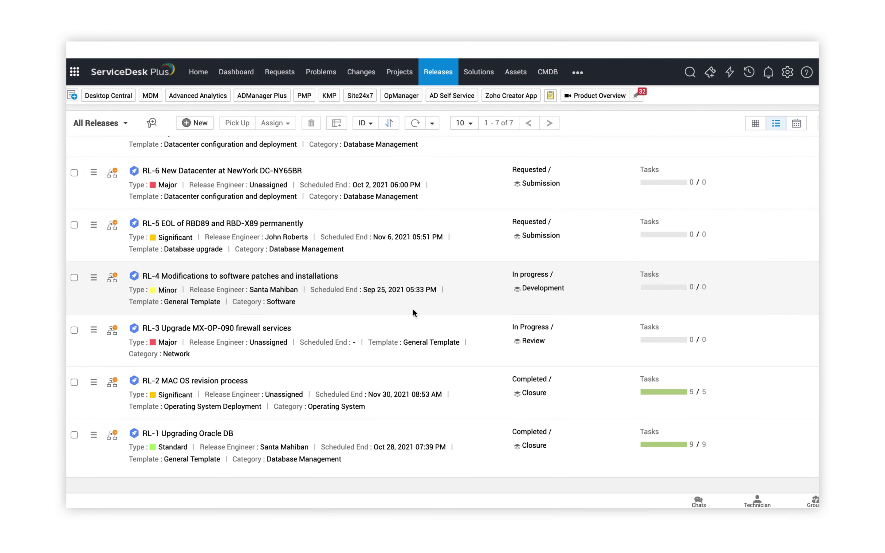